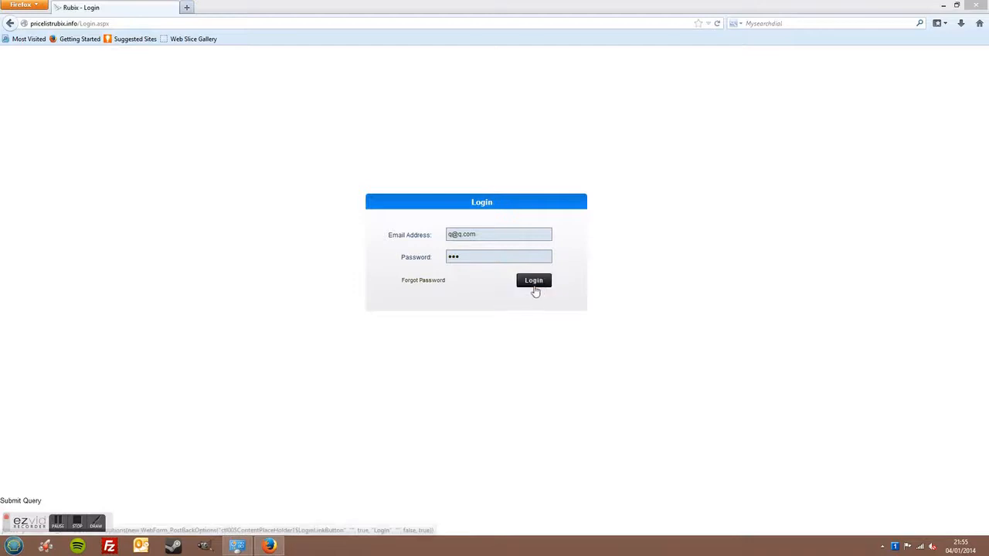
Log into the Rubix admin area, dismiss Firefox's password prompt, and expand Manage Settings.
{"action": "left_click", "coordinate": [537, 285]}
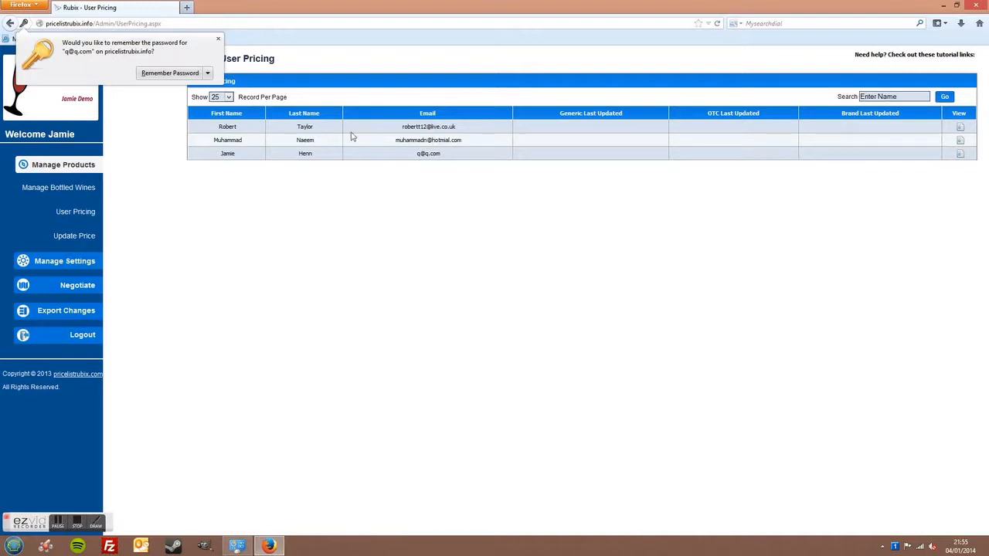
{"action": "left_click", "coordinate": [218, 38]}
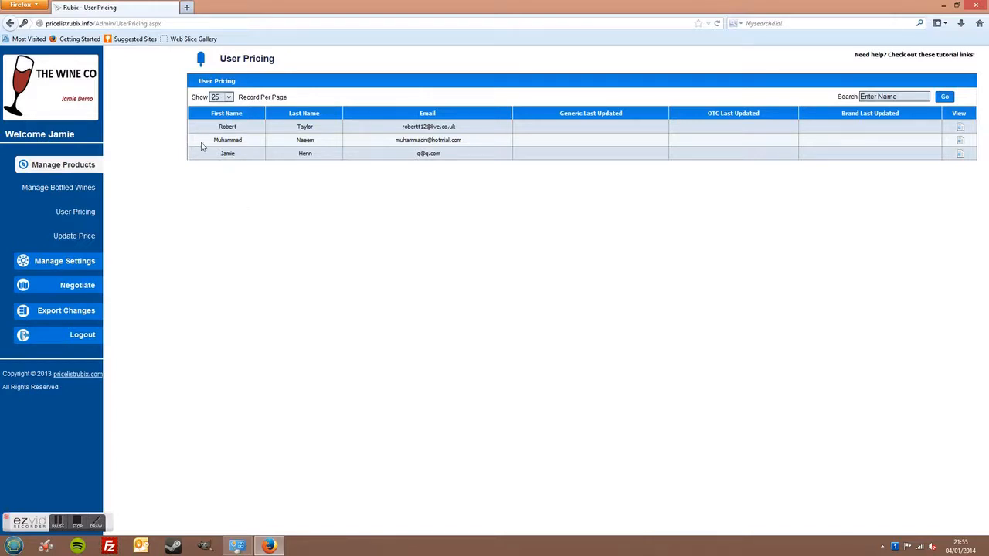
{"action": "left_click", "coordinate": [91, 262]}
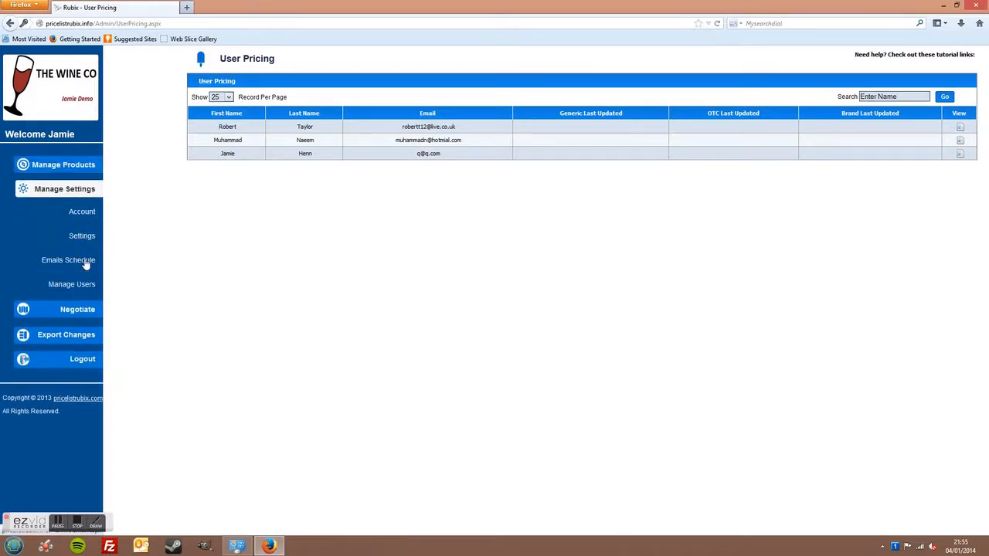
Open the account Settings page and review the Dollar and Euro exchange rates.
{"action": "left_click", "coordinate": [85, 236]}
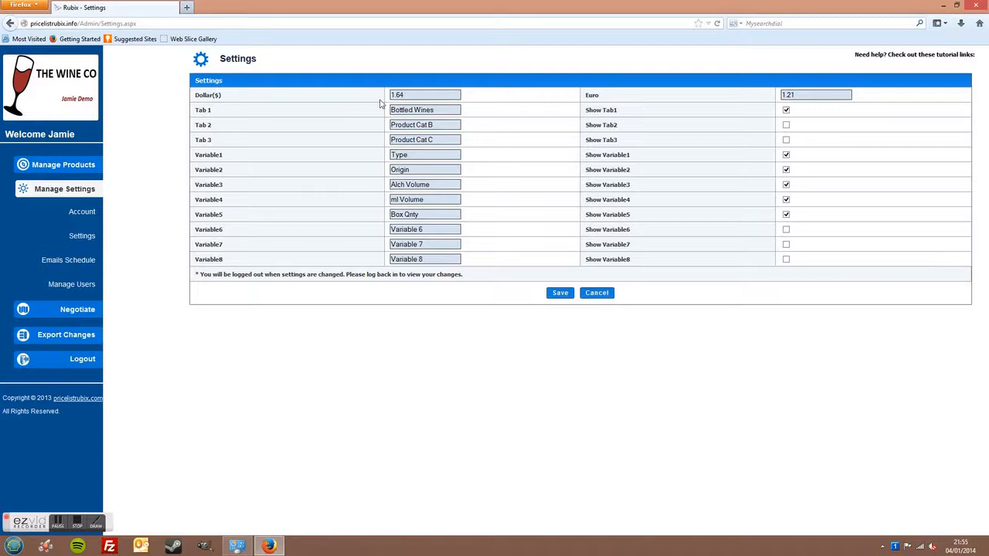
{"action": "left_click_drag", "start_coordinate": [413, 94], "coordinate": [384, 91]}
{"action": "left_click_drag", "start_coordinate": [797, 94], "coordinate": [775, 95]}
{"action": "left_click", "coordinate": [278, 100]}
Review the Tab 1 name 'Bottled Wines' and the variable names such as Box Qnty, without saving.
{"action": "left_click_drag", "start_coordinate": [442, 110], "coordinate": [391, 111]}
{"action": "left_click", "coordinate": [442, 111]}
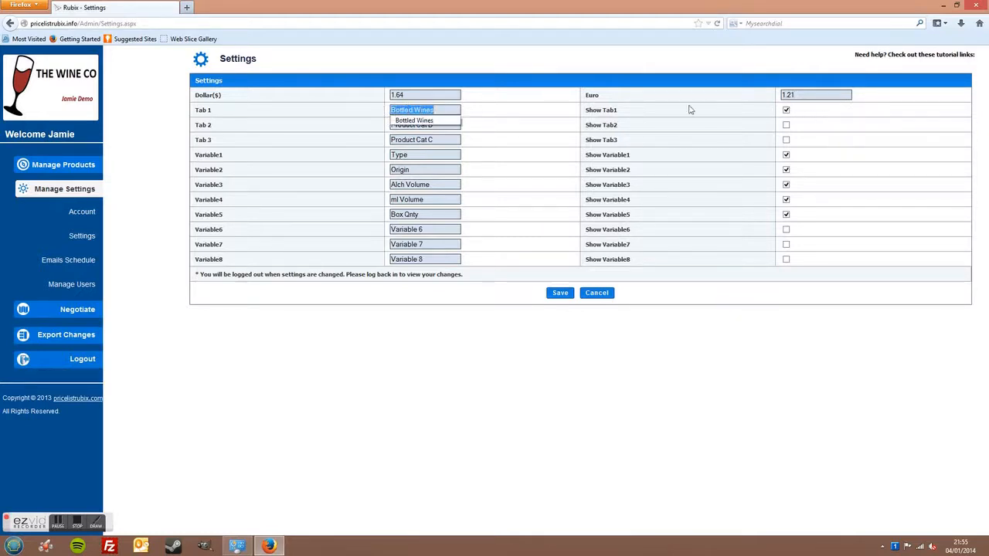
{"action": "left_click", "coordinate": [467, 143]}
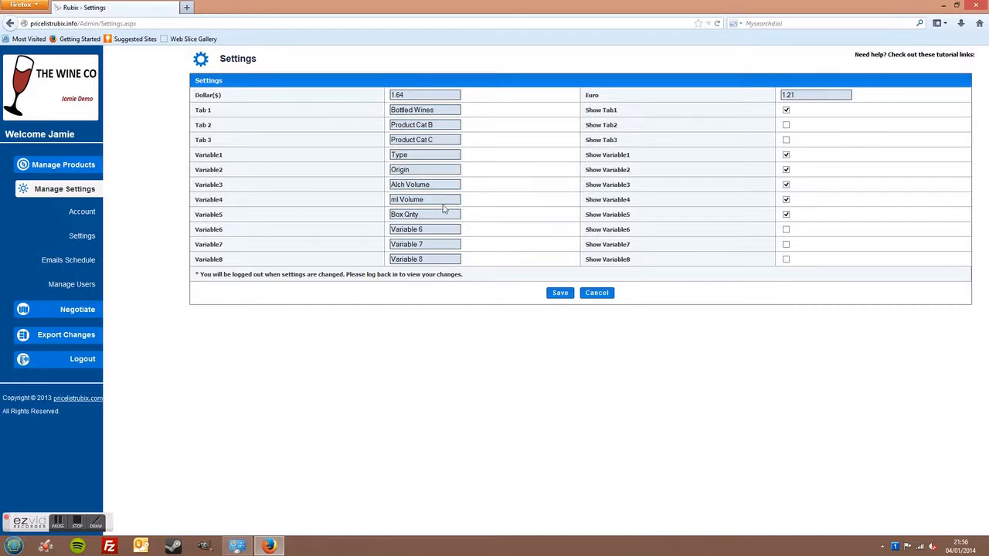
{"action": "left_click_drag", "start_coordinate": [445, 214], "coordinate": [384, 213]}
{"action": "left_click", "coordinate": [514, 163]}
{"action": "left_click_drag", "start_coordinate": [433, 229], "coordinate": [378, 228]}
{"action": "key", "text": "Tab"}
{"action": "left_click", "coordinate": [739, 232]}
Download Template.csv from Manage Products and open it from the Downloads panel.
{"action": "left_click", "coordinate": [56, 166]}
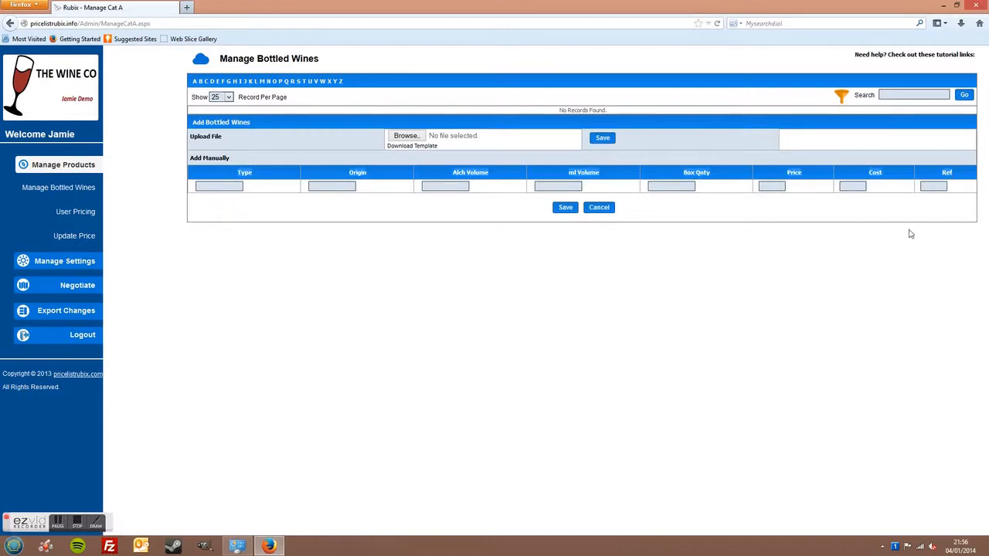
{"action": "left_click", "coordinate": [414, 148]}
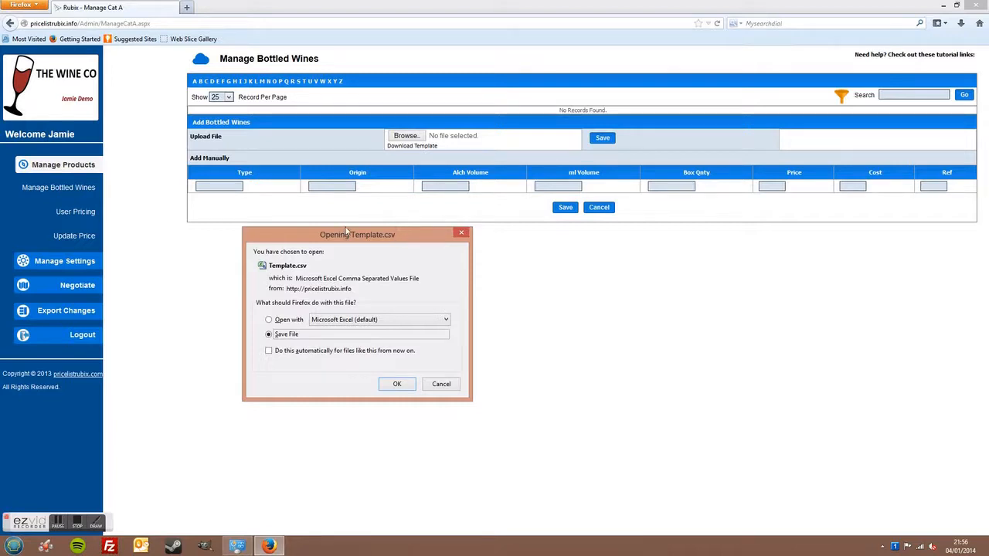
{"action": "left_click_drag", "start_coordinate": [350, 234], "coordinate": [331, 231]}
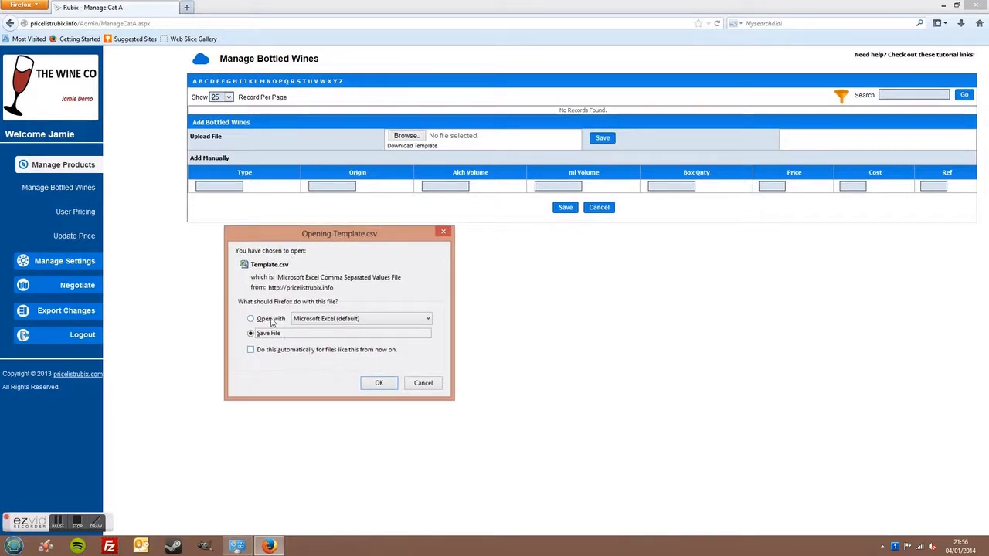
{"action": "left_click", "coordinate": [378, 382]}
{"action": "left_click", "coordinate": [961, 23]}
{"action": "left_click", "coordinate": [825, 54]}
Auto-fit template columns A–I, inspect its rows, and close Template without saving.
{"action": "left_click", "coordinate": [29, 111]}
{"action": "left_click", "coordinate": [297, 110], "text": "shift"}
{"action": "double_click", "coordinate": [309, 110]}
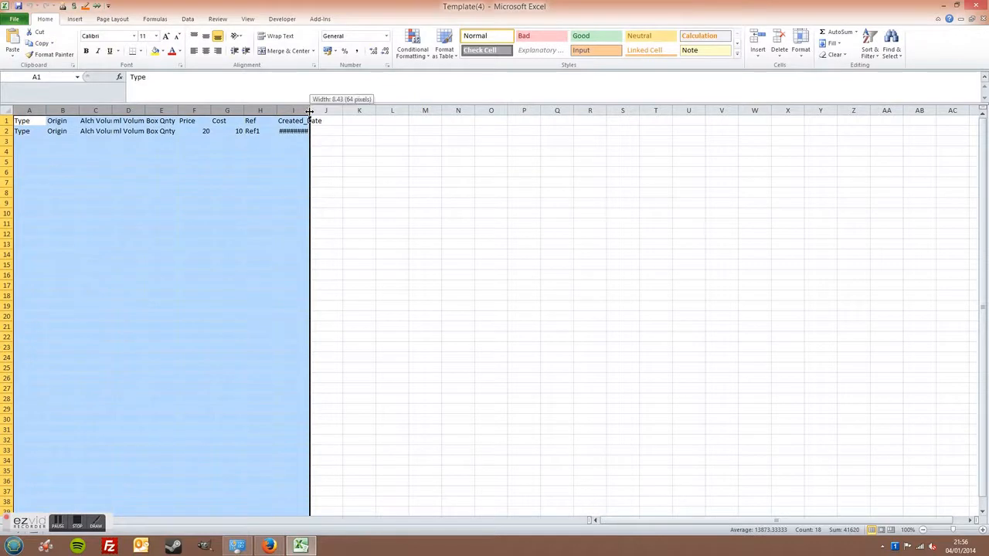
{"action": "left_click", "coordinate": [342, 160]}
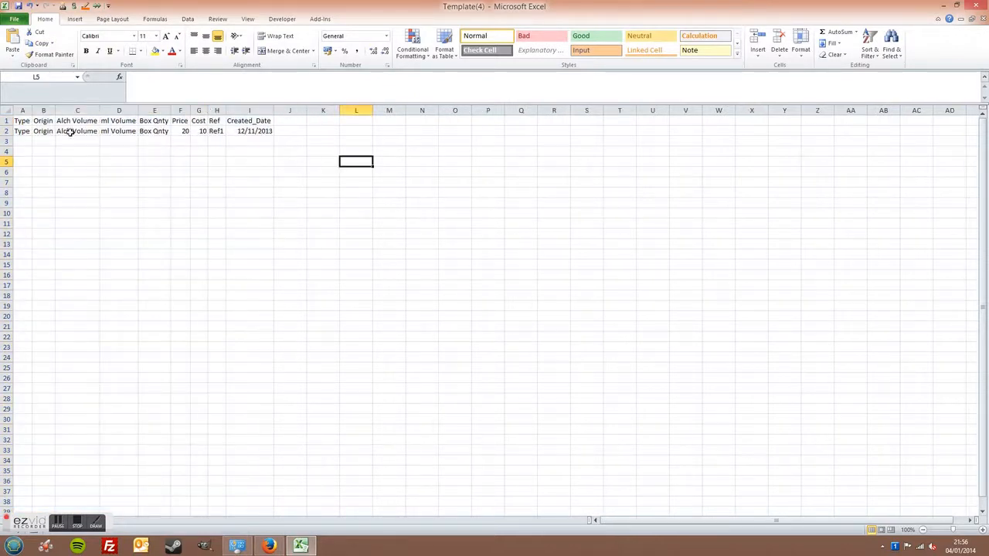
{"action": "left_click_drag", "start_coordinate": [21, 130], "coordinate": [251, 127]}
{"action": "left_click", "coordinate": [255, 152]}
{"action": "left_click_drag", "start_coordinate": [21, 130], "coordinate": [264, 329]}
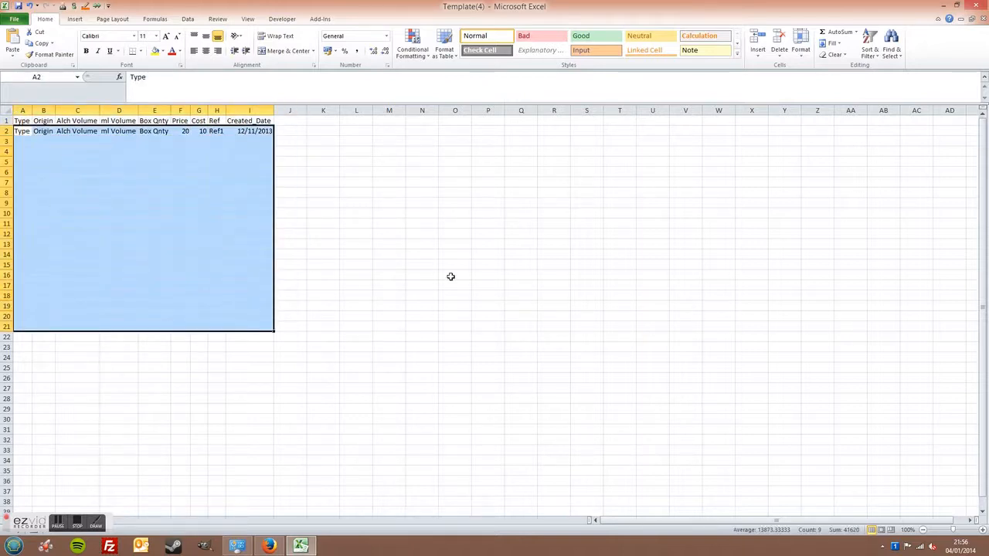
{"action": "left_click", "coordinate": [984, 6]}
{"action": "left_click", "coordinate": [491, 286]}
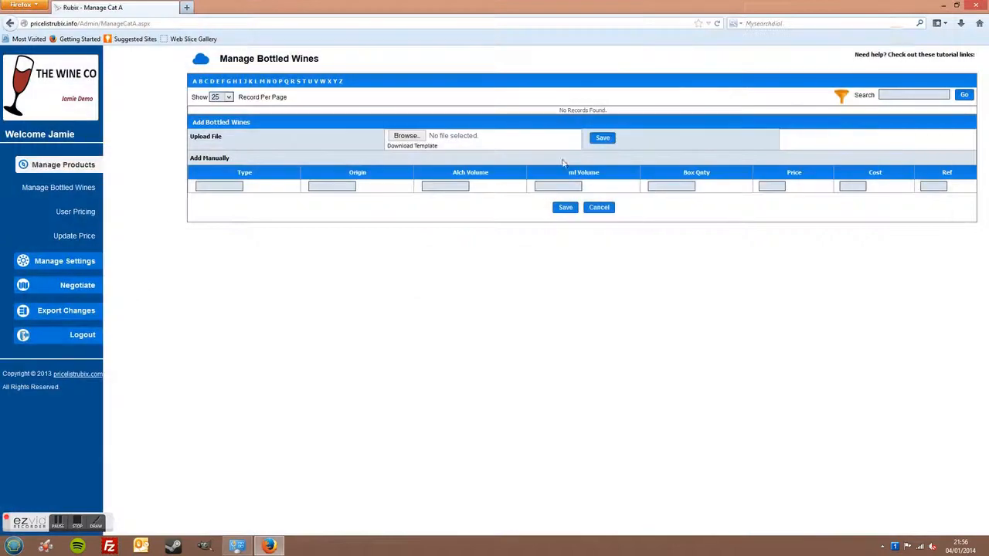
Open the Stock workbook from the desktop, close it with Don't Save, and return to Firefox.
{"action": "left_click", "coordinate": [943, 5]}
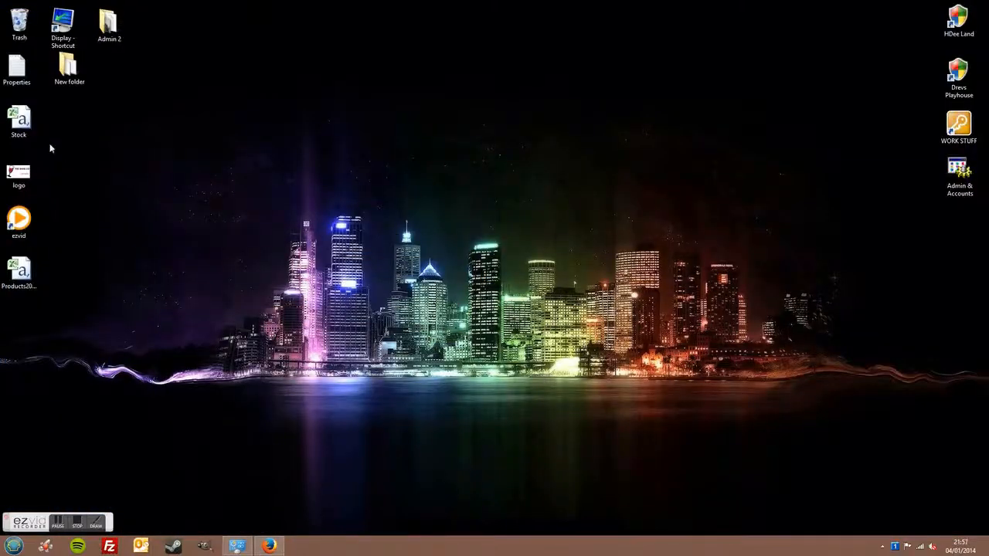
{"action": "double_click", "coordinate": [17, 124]}
{"action": "left_click_drag", "start_coordinate": [35, 125], "coordinate": [284, 244]}
{"action": "left_click", "coordinate": [983, 6]}
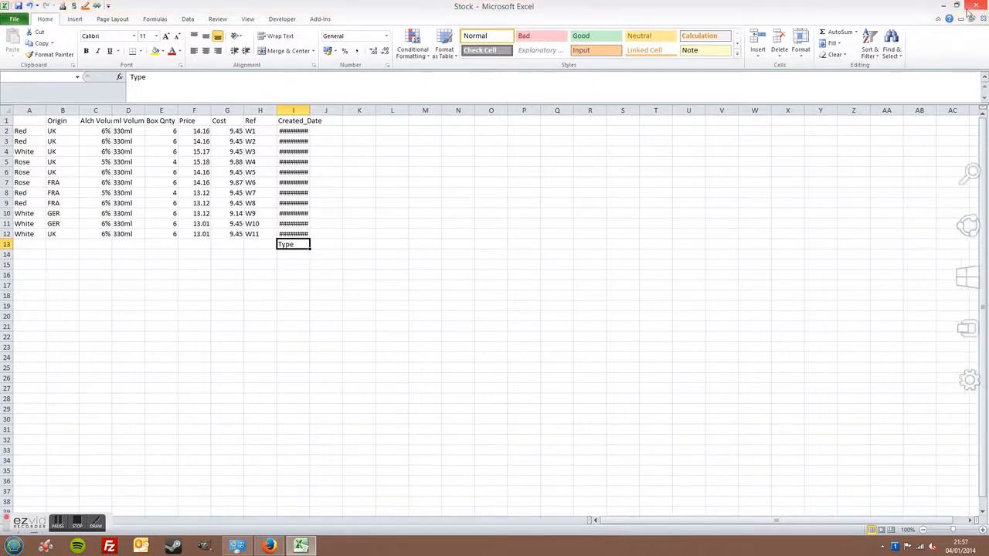
{"action": "left_click", "coordinate": [498, 288]}
{"action": "left_click", "coordinate": [283, 546]}
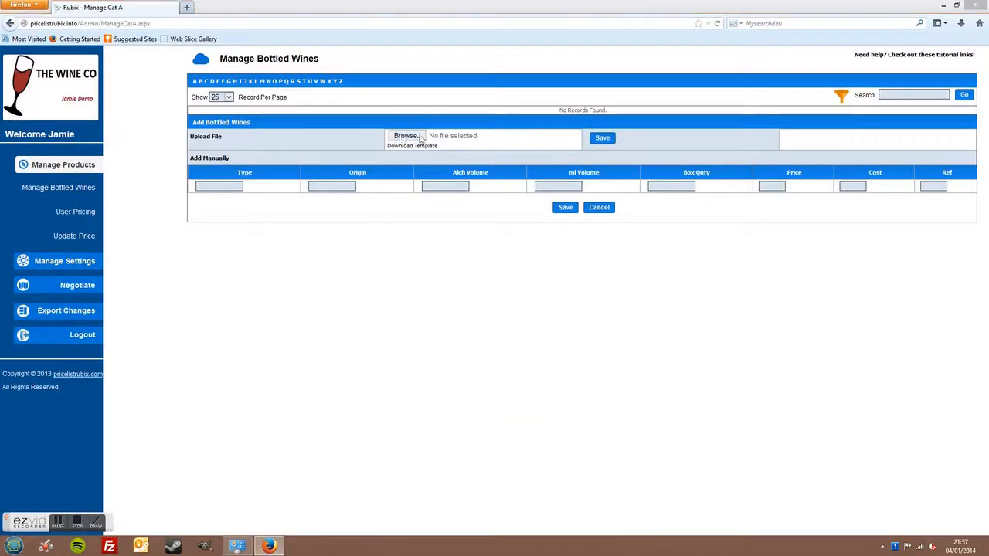
Browse to Stock.csv and save the upload to add its 11 wines.
{"action": "left_click", "coordinate": [419, 137]}
{"action": "type", "text": "st"}
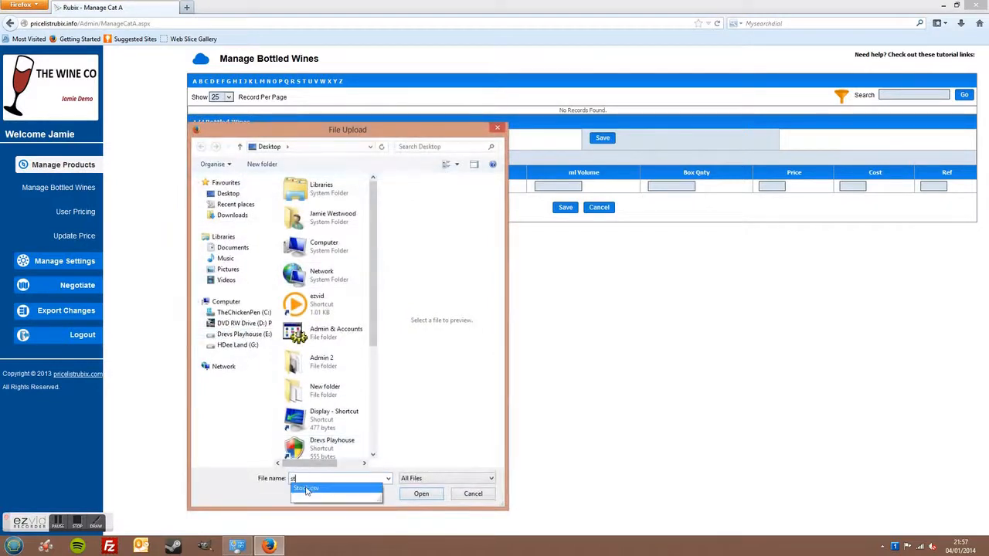
{"action": "left_click", "coordinate": [306, 489]}
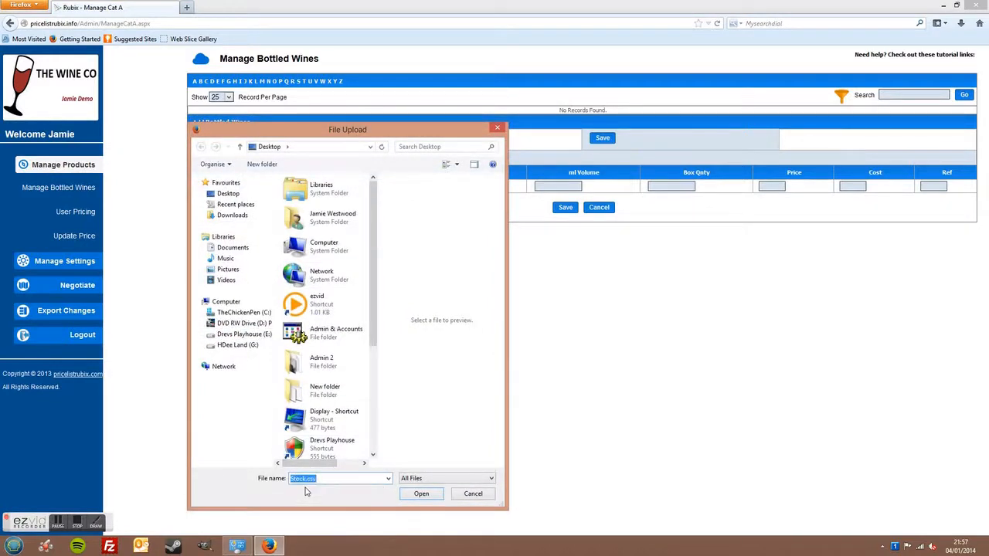
{"action": "left_click", "coordinate": [421, 493]}
{"action": "left_click", "coordinate": [601, 145]}
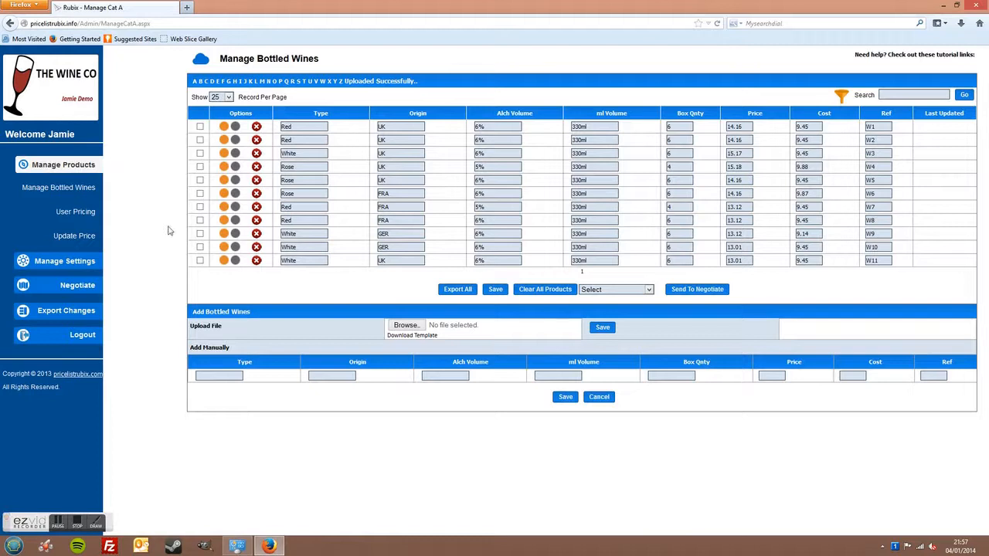
{"action": "left_click", "coordinate": [81, 263]}
{"action": "left_click", "coordinate": [70, 285]}
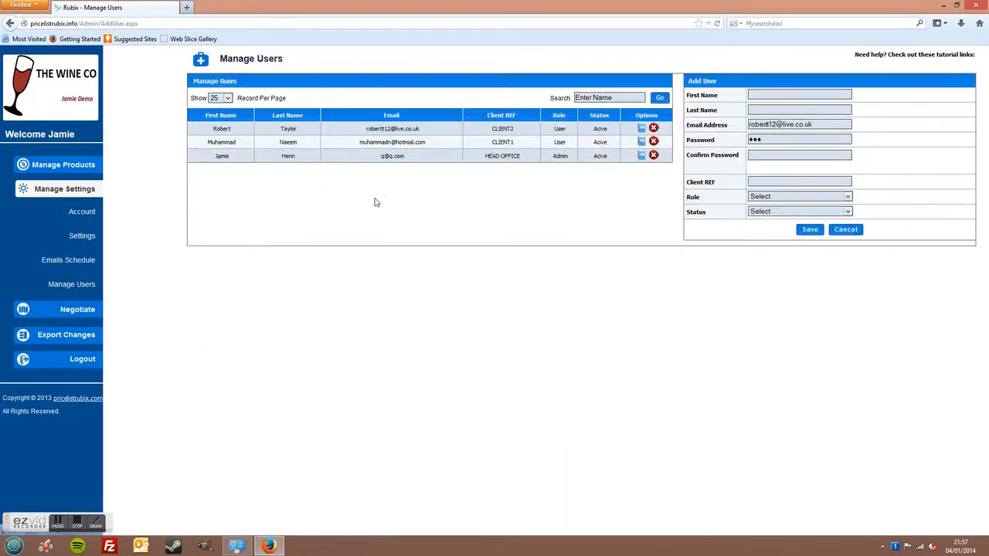
{"action": "double_click", "coordinate": [221, 128]}
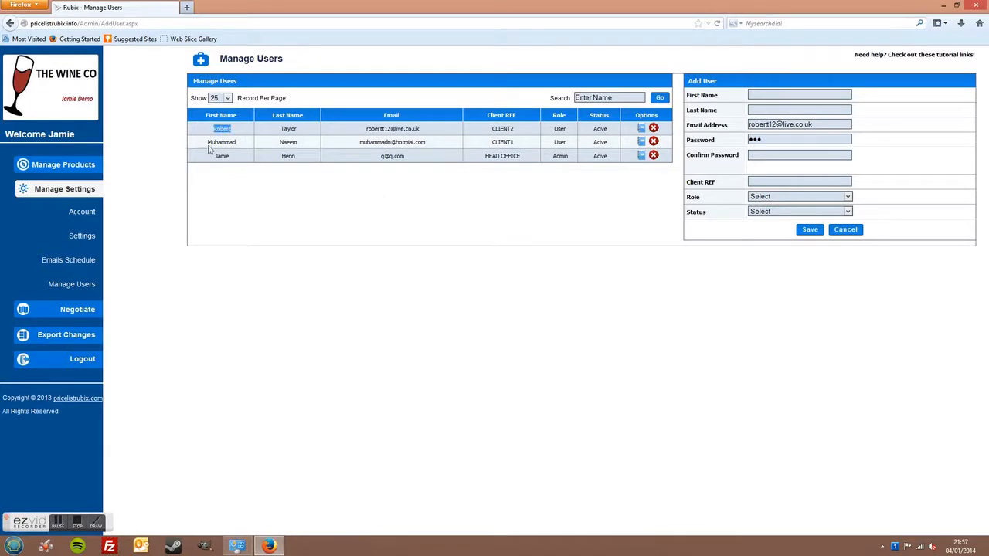
{"action": "double_click", "coordinate": [221, 142]}
{"action": "left_click", "coordinate": [641, 128]}
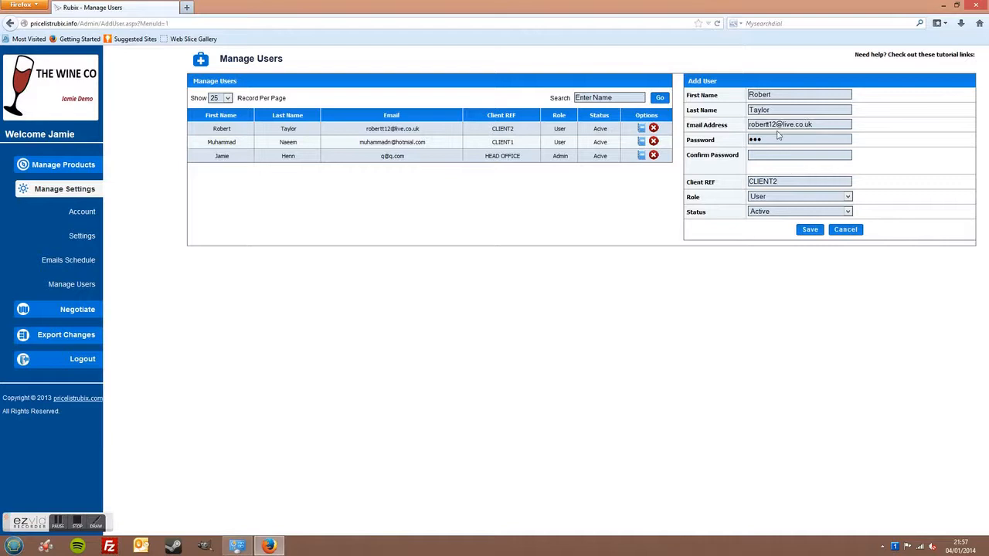
{"action": "left_click", "coordinate": [641, 142]}
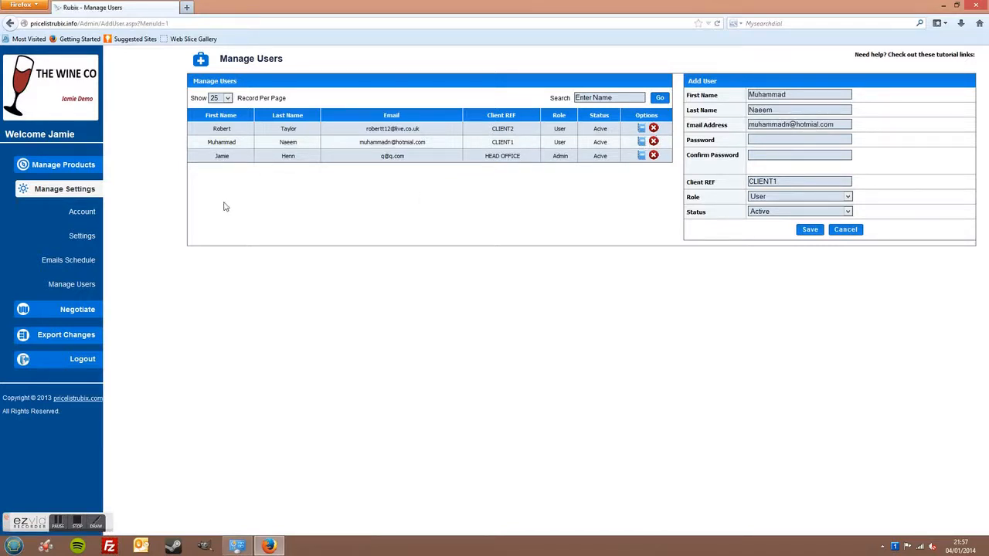
{"action": "left_click", "coordinate": [58, 170]}
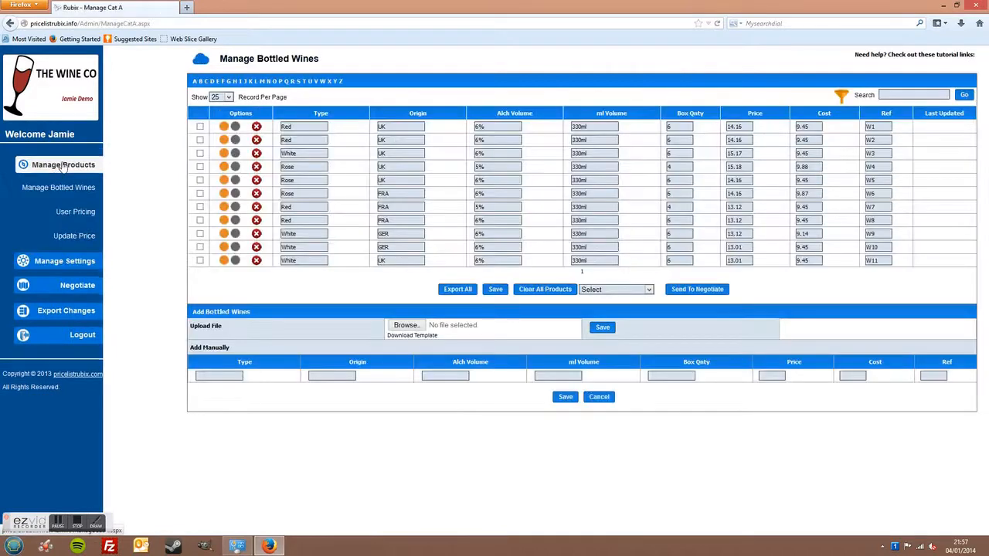
{"action": "left_click", "coordinate": [78, 214]}
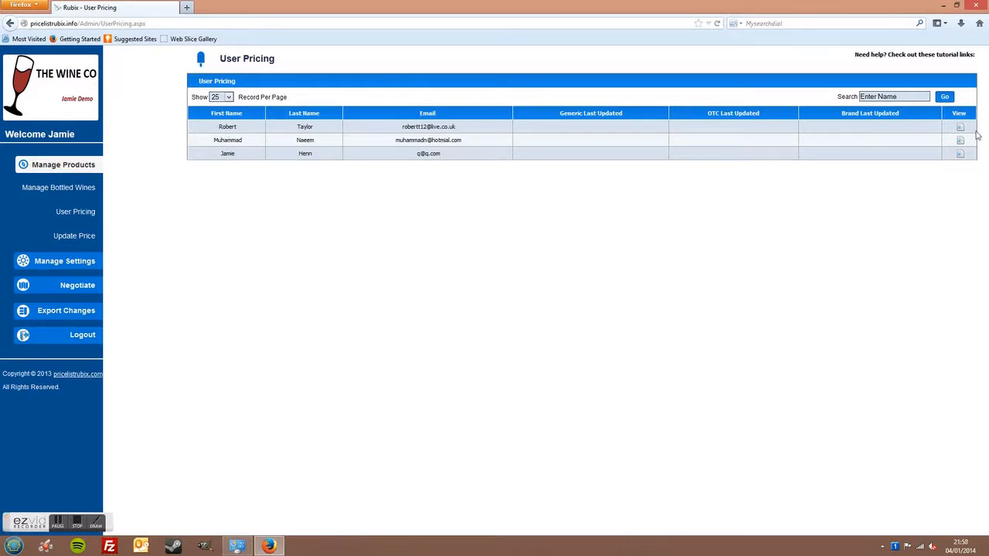
{"action": "left_click", "coordinate": [960, 129]}
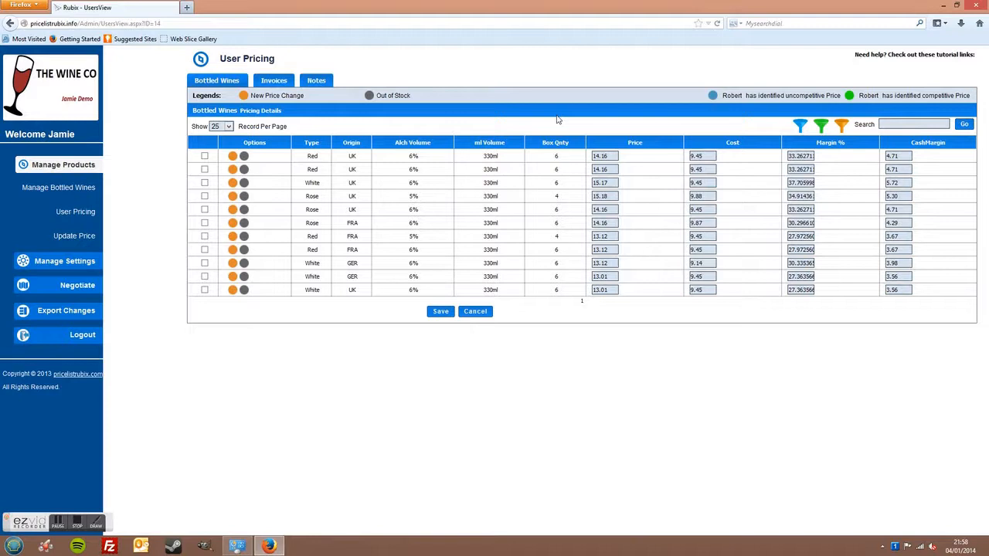
{"action": "left_click", "coordinate": [72, 215]}
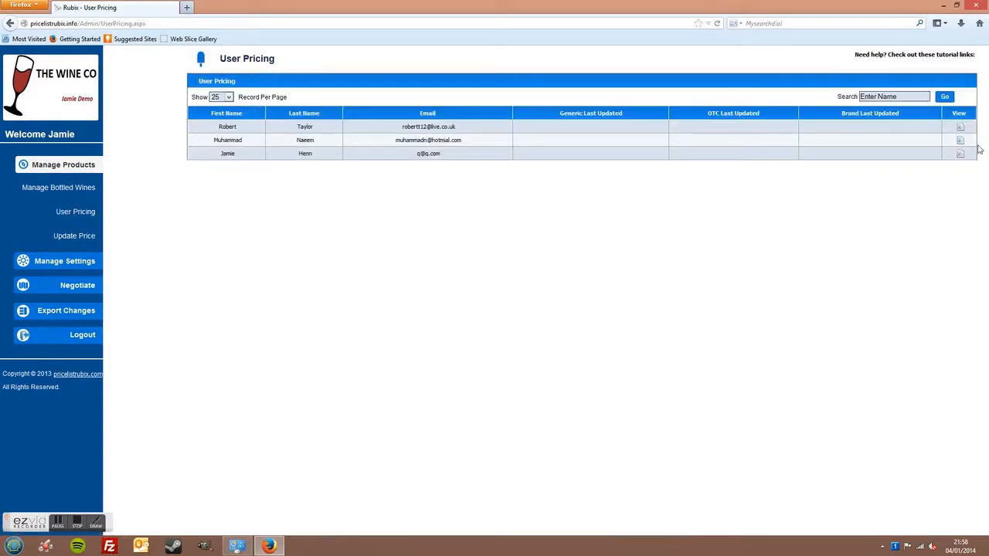
{"action": "left_click", "coordinate": [960, 140]}
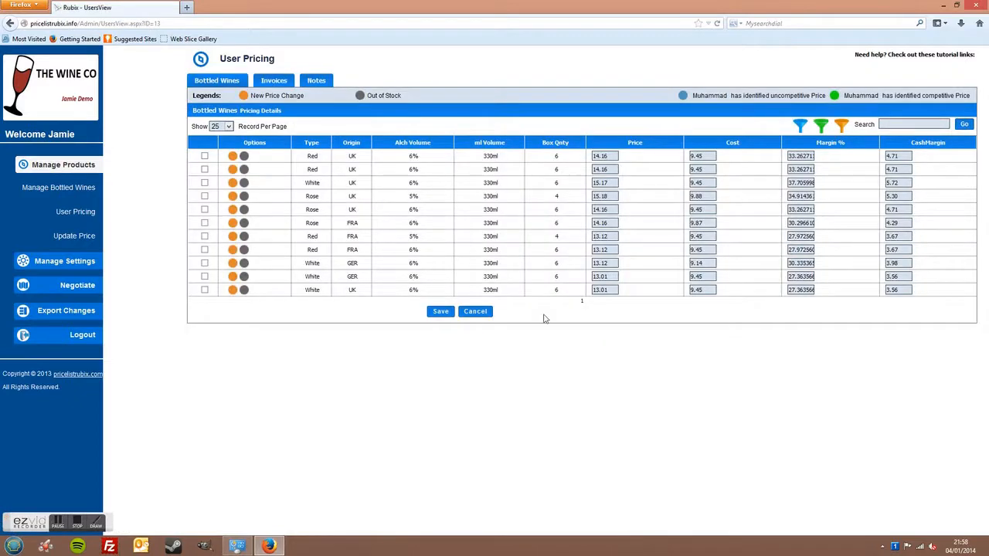
{"action": "left_click", "coordinate": [63, 190]}
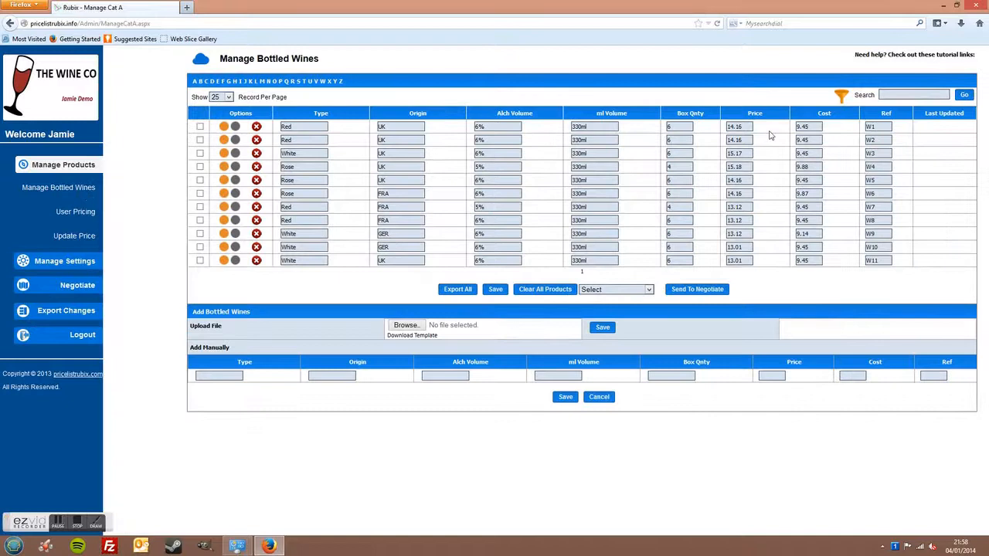
Log out of the admin account and fill the login with the saved customer email.
{"action": "left_click", "coordinate": [82, 336]}
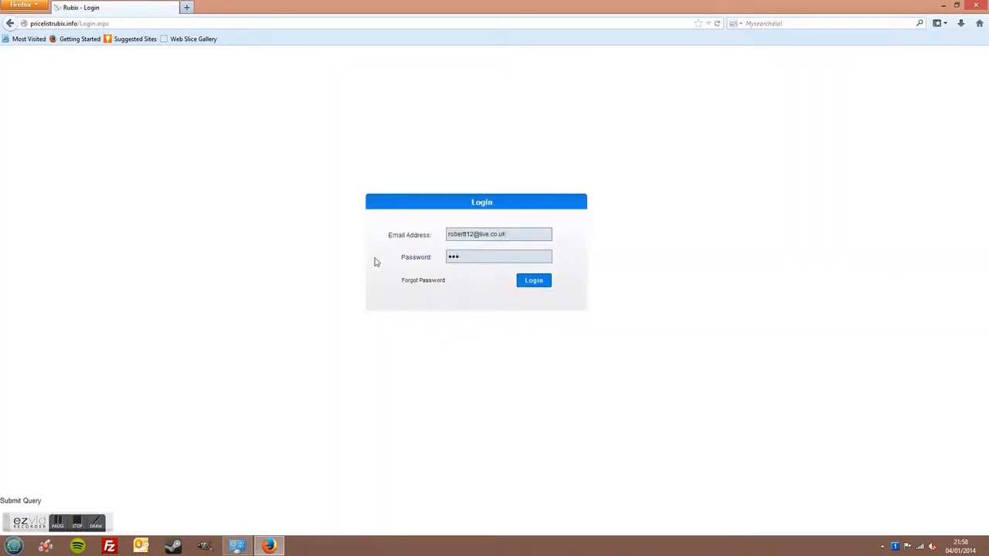
{"action": "left_click", "coordinate": [410, 233]}
{"action": "type", "text": "mu"}
{"action": "left_click", "coordinate": [460, 234]}
{"action": "left_click", "coordinate": [461, 234]}
{"action": "left_click", "coordinate": [465, 235]}
{"action": "left_click", "coordinate": [466, 245]}
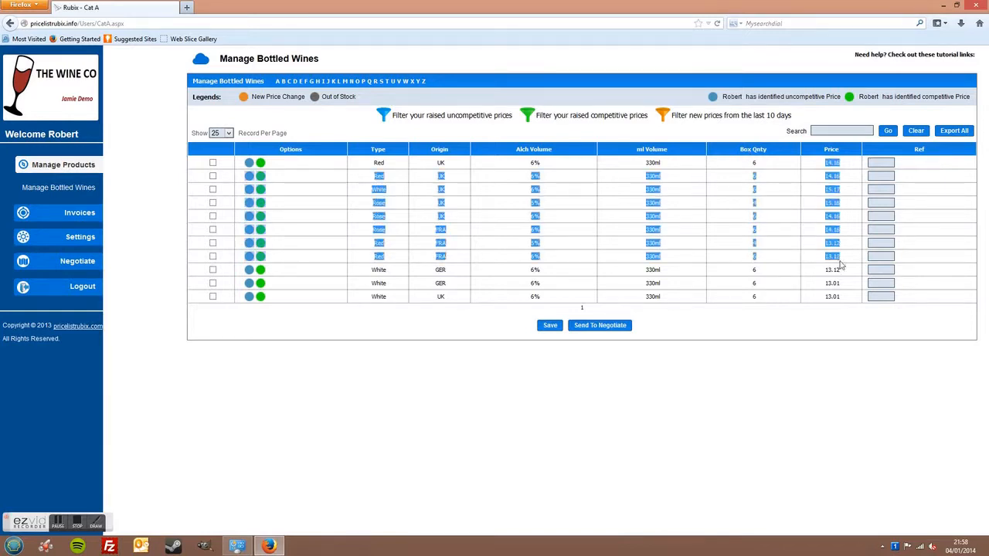
Flag the first Red UK wine as uncompetitive and the 6% UK Rose as competitive, undoing stray flags.
{"action": "left_click", "coordinate": [249, 163]}
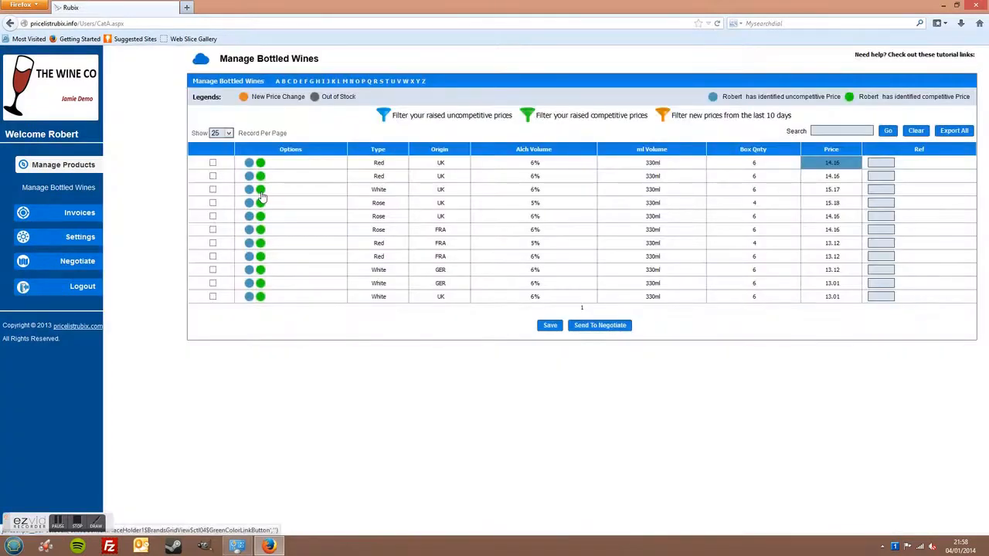
{"action": "left_click", "coordinate": [260, 191]}
{"action": "left_click", "coordinate": [260, 177]}
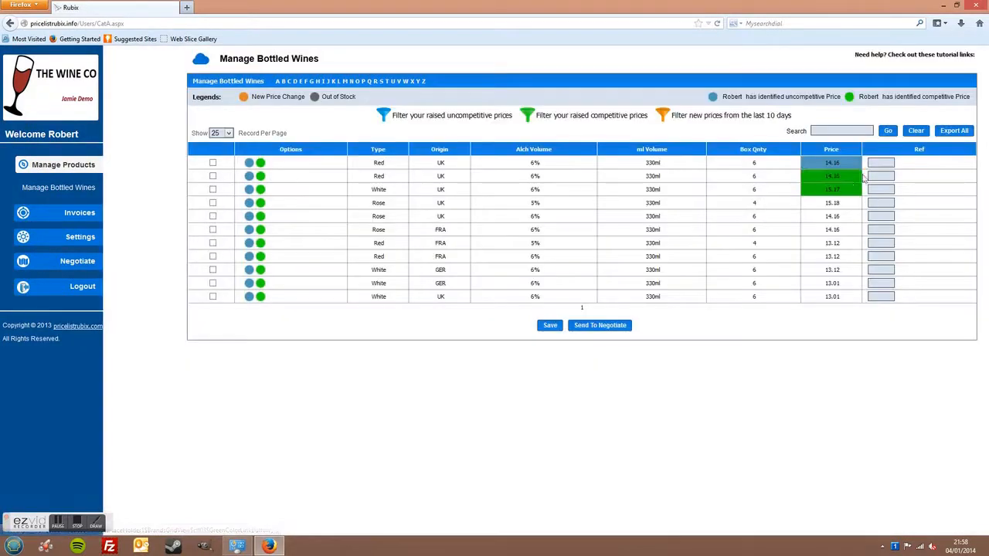
{"action": "left_click", "coordinate": [261, 177]}
{"action": "left_click", "coordinate": [260, 190]}
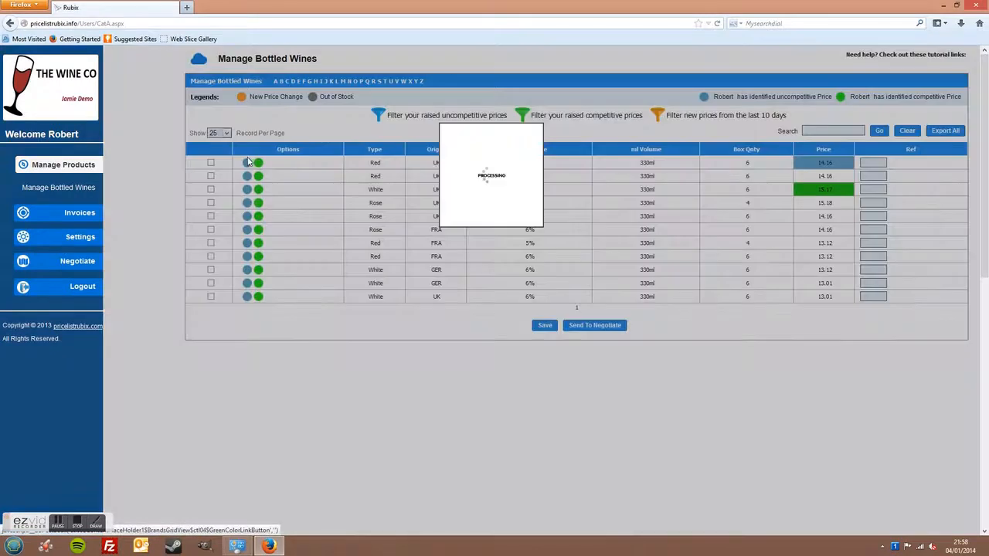
{"action": "left_click", "coordinate": [260, 216]}
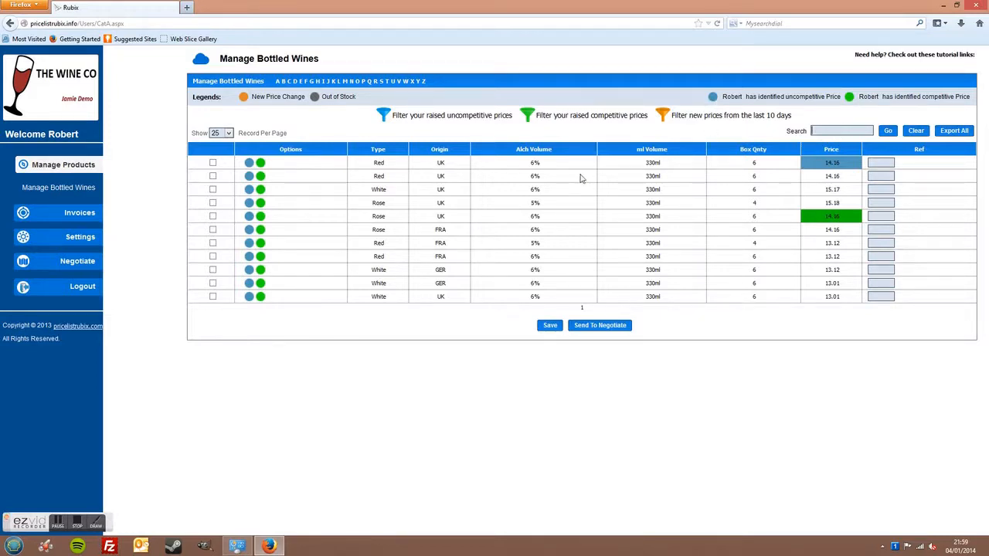
Type test text 'dfg' in the search box and clear it again.
{"action": "type", "text": "dfg"}
{"action": "left_click_drag", "start_coordinate": [829, 131], "coordinate": [805, 128]}
{"action": "key", "text": "BackSpace"}
Export all wine prices to Export.xls and open it in Excel despite the format warning.
{"action": "left_click", "coordinate": [953, 130]}
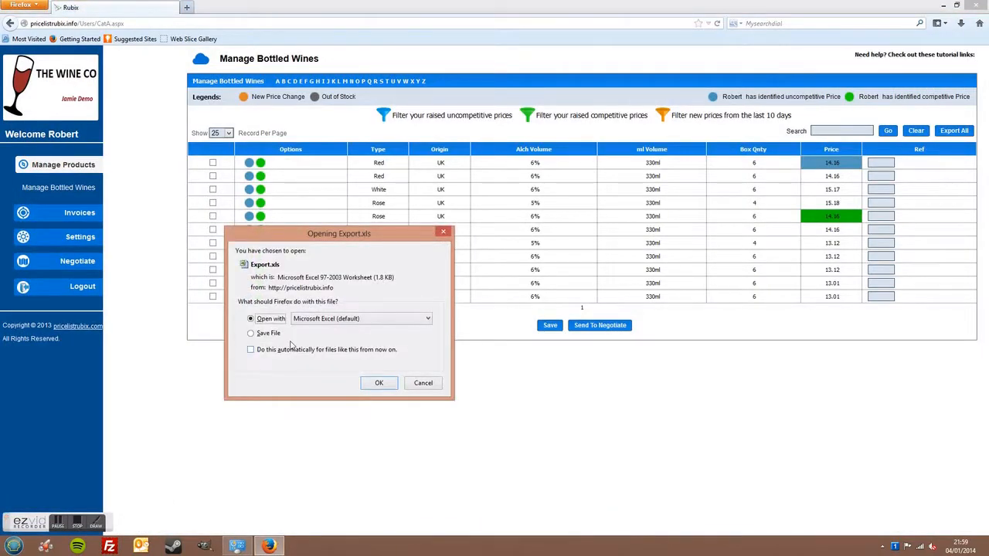
{"action": "left_click", "coordinate": [378, 382]}
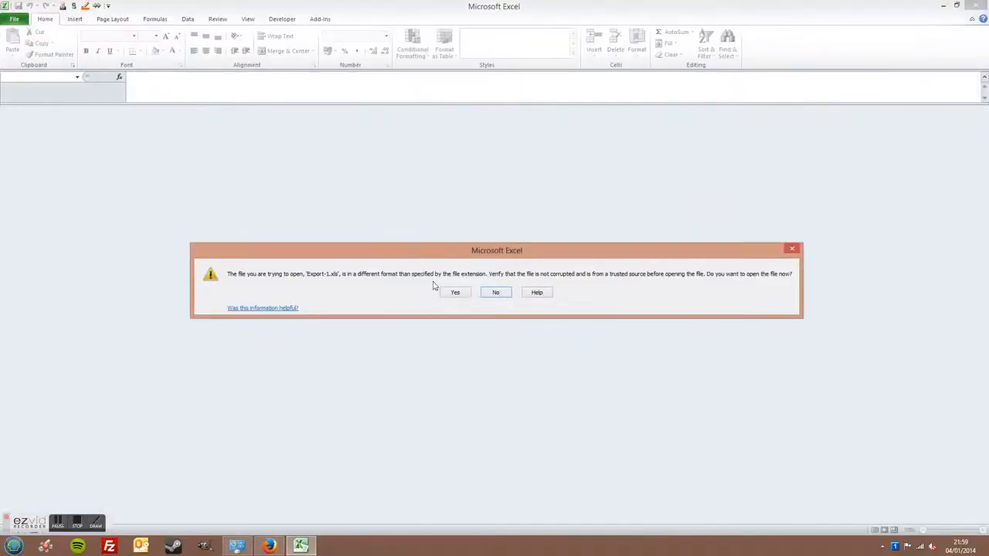
{"action": "left_click", "coordinate": [450, 293]}
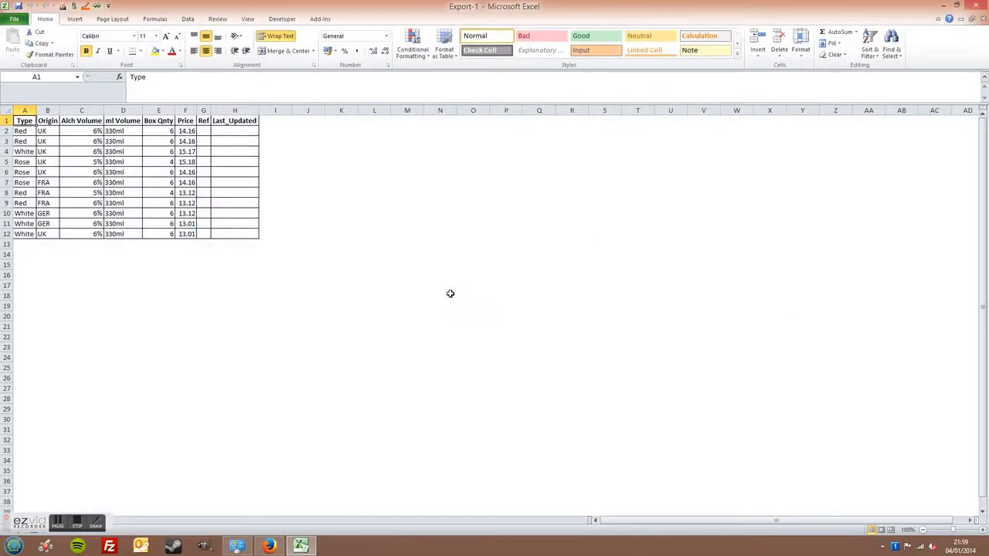
Enter the 10% markup formula =F2*1.1 in I2 and fill it down to row 12.
{"action": "left_click", "coordinate": [281, 135]}
{"action": "type", "text": "="}
{"action": "key", "text": "Left"}
{"action": "key", "text": "Left"}
{"action": "key", "text": "Left"}
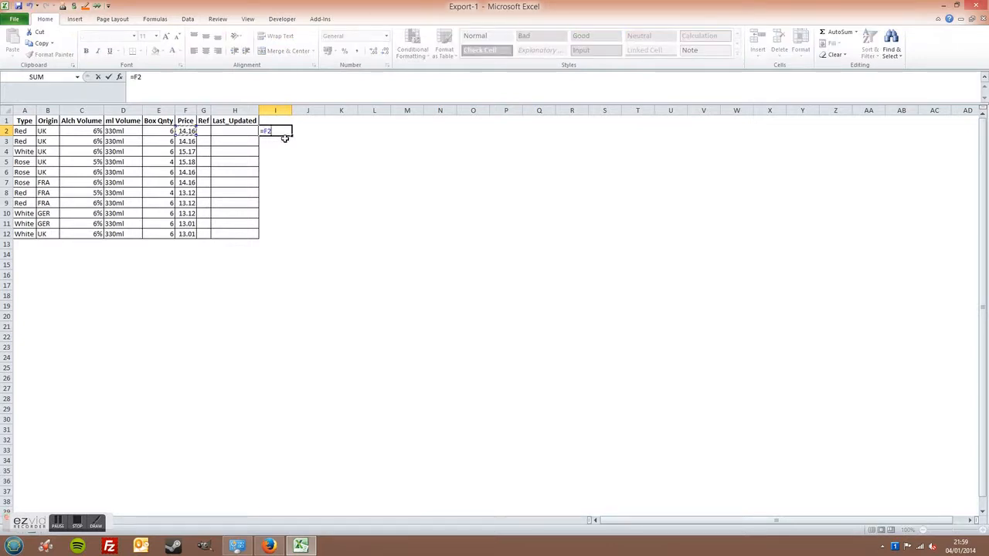
{"action": "type", "text": "*1.1"}
{"action": "key", "text": "Return"}
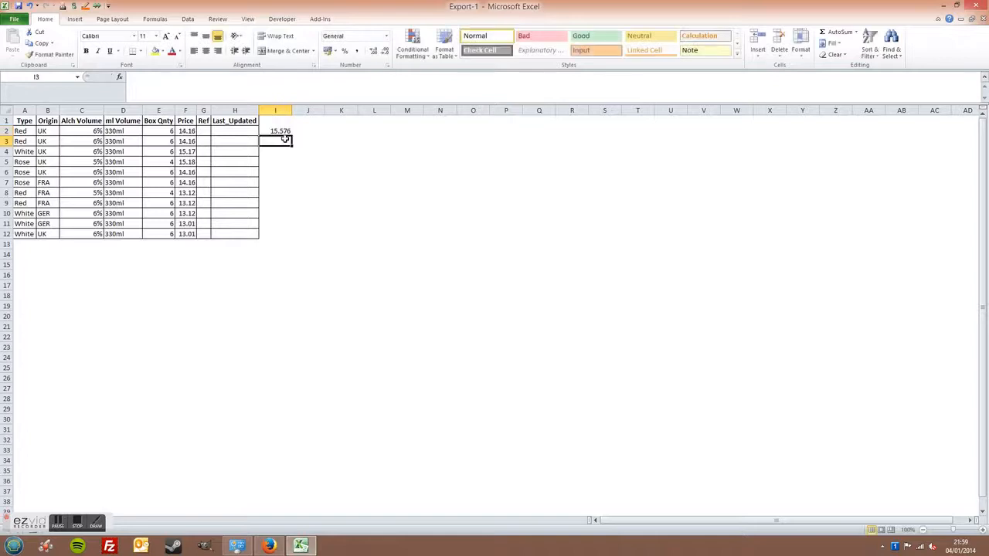
{"action": "left_click", "coordinate": [285, 132]}
{"action": "double_click", "coordinate": [291, 136]}
{"action": "left_click", "coordinate": [329, 183]}
{"action": "left_click_drag", "start_coordinate": [280, 130], "coordinate": [281, 234]}
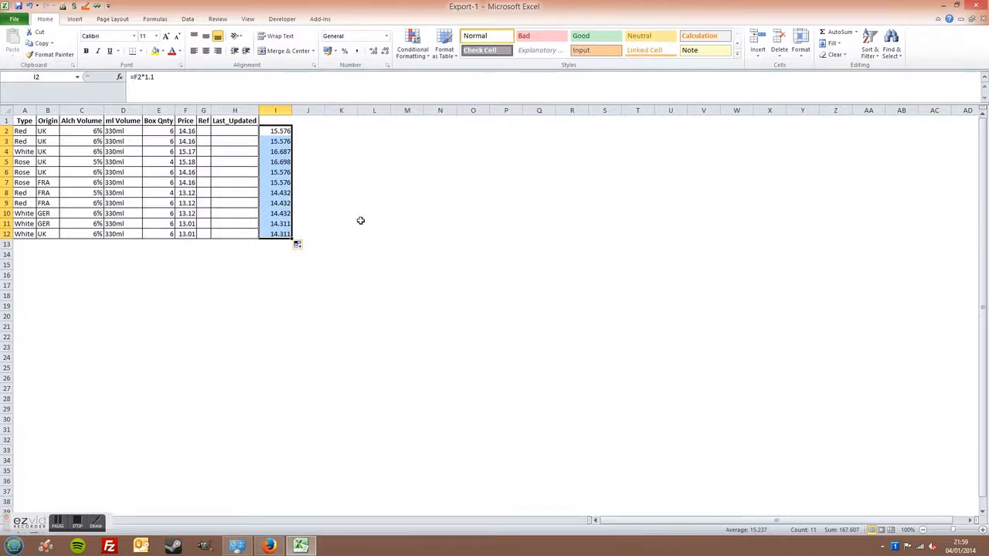
{"action": "left_click", "coordinate": [414, 193]}
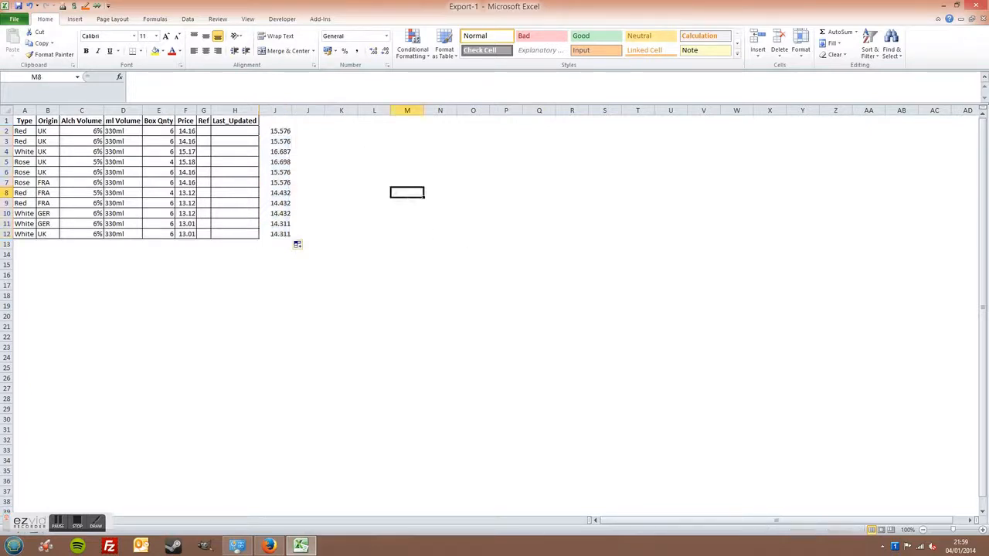
Close the exported workbook in Excel without saving the changes.
{"action": "left_click_drag", "start_coordinate": [23, 119], "coordinate": [317, 410]}
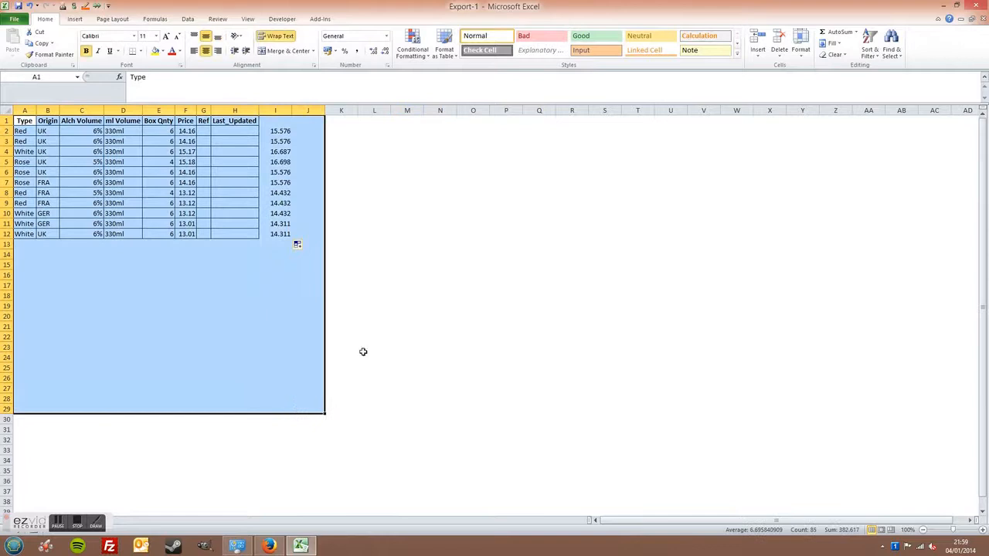
{"action": "left_click_drag", "start_coordinate": [364, 351], "coordinate": [363, 355]}
{"action": "left_click", "coordinate": [203, 171]}
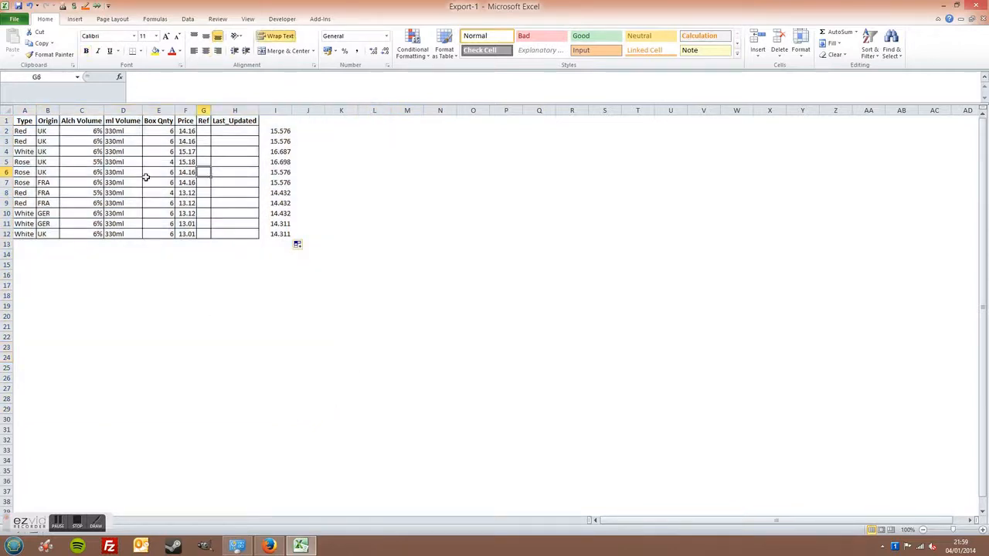
{"action": "left_click", "coordinate": [982, 5]}
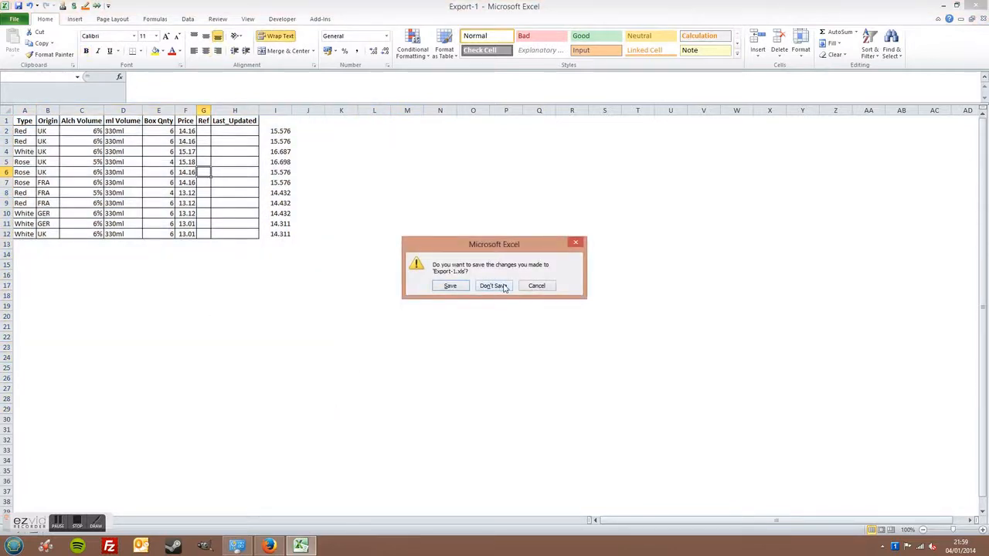
{"action": "left_click", "coordinate": [493, 286]}
{"action": "left_click", "coordinate": [92, 220]}
{"action": "left_click", "coordinate": [87, 219]}
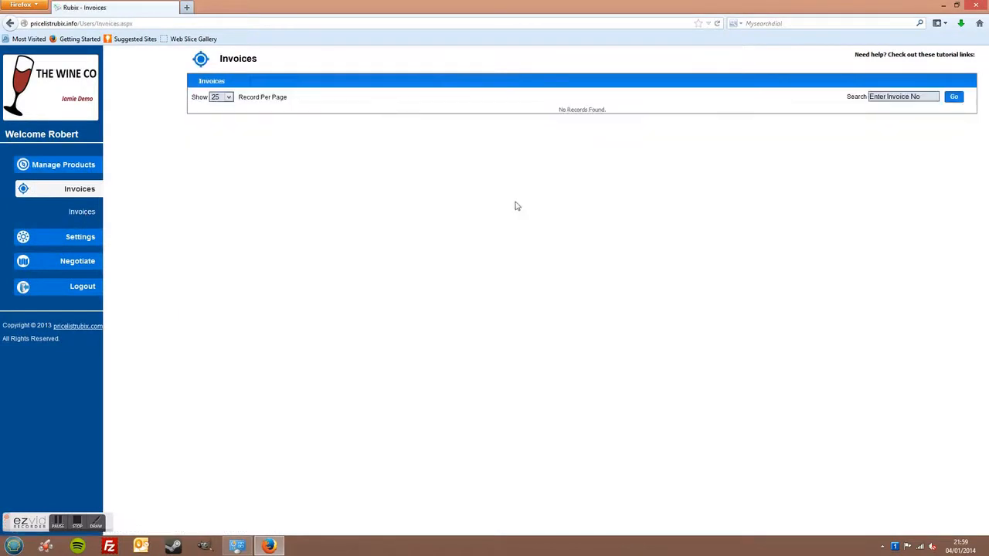
{"action": "left_click", "coordinate": [91, 232]}
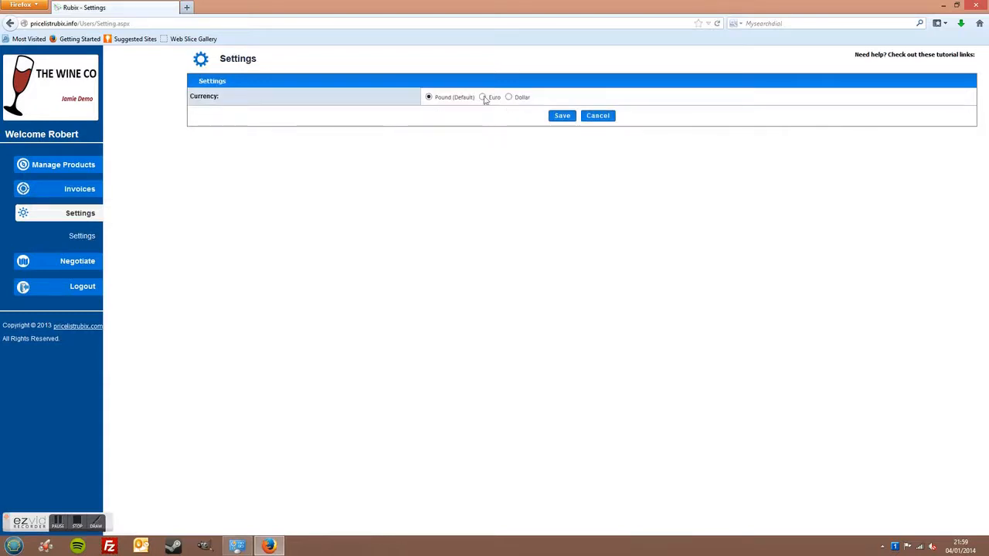
{"action": "left_click", "coordinate": [508, 97]}
{"action": "left_click", "coordinate": [563, 116]}
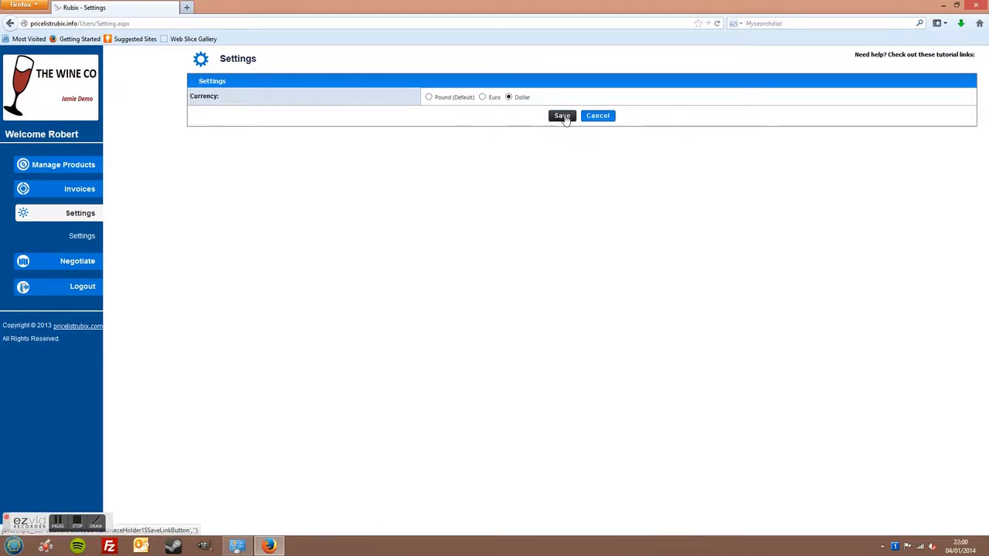
{"action": "left_click", "coordinate": [68, 167]}
{"action": "left_click", "coordinate": [82, 188]}
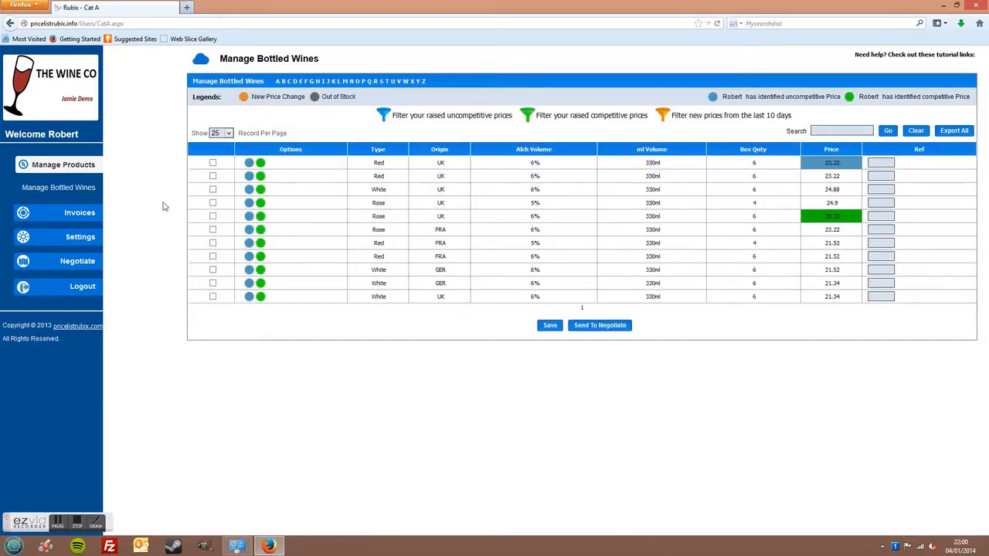
{"action": "left_click", "coordinate": [80, 236]}
{"action": "left_click", "coordinate": [82, 236]}
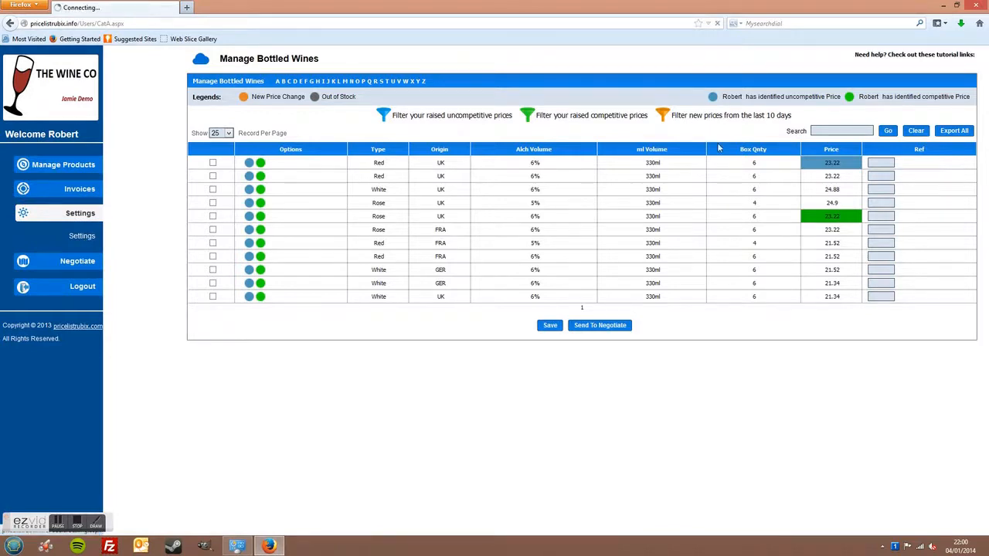
{"action": "left_click", "coordinate": [431, 98]}
{"action": "left_click", "coordinate": [561, 116]}
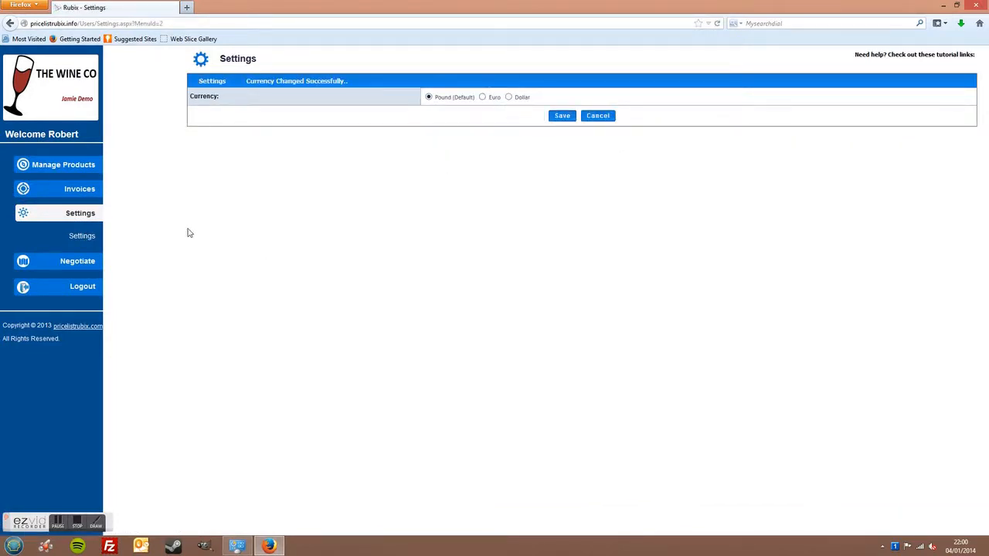
{"action": "left_click", "coordinate": [68, 166]}
{"action": "left_click", "coordinate": [73, 187]}
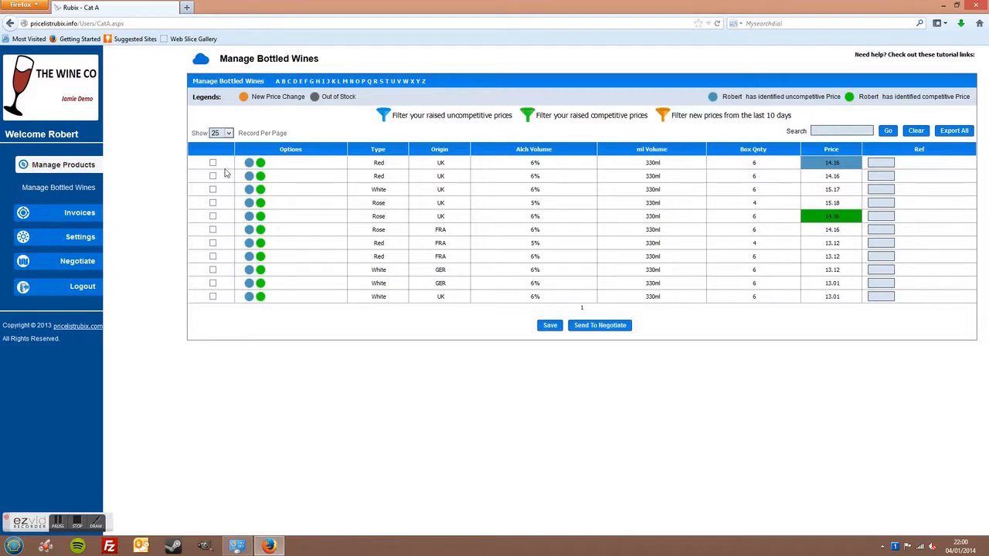
Save reference ref345 on the first Red UK wine and send it to negotiation.
{"action": "left_click", "coordinate": [876, 164]}
{"action": "type", "text": "ref345"}
{"action": "left_click", "coordinate": [559, 324]}
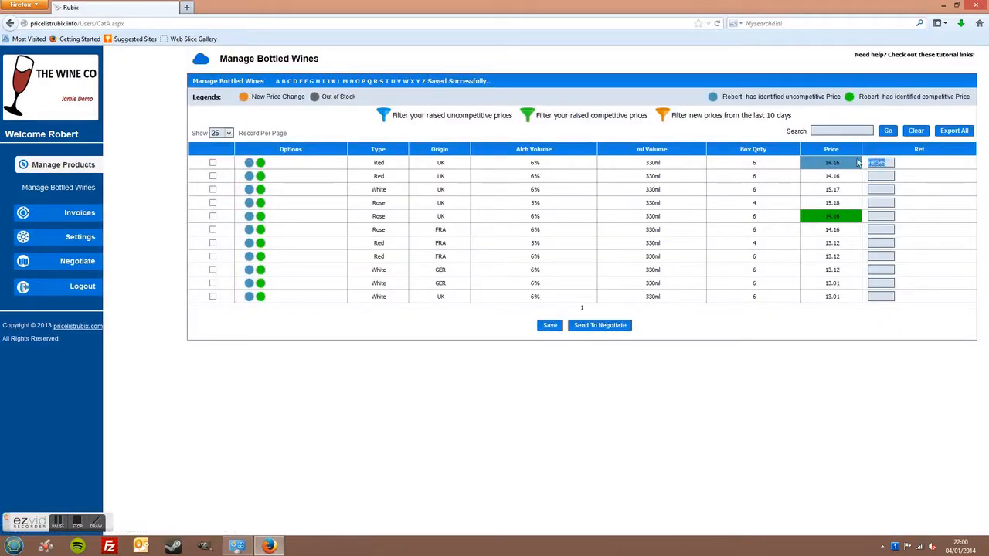
{"action": "left_click", "coordinate": [213, 163]}
{"action": "left_click", "coordinate": [608, 329]}
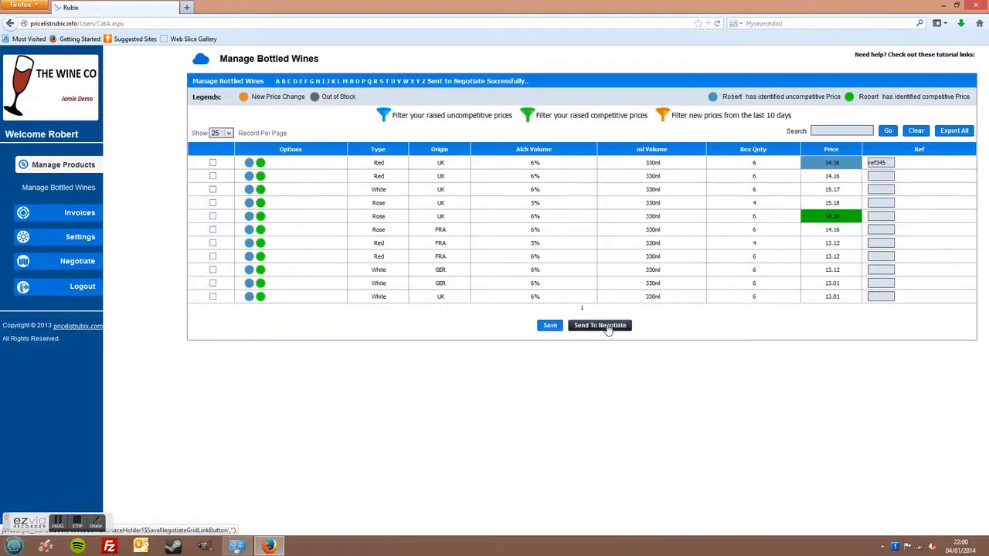
{"action": "mouse_move", "coordinate": [78, 261]}
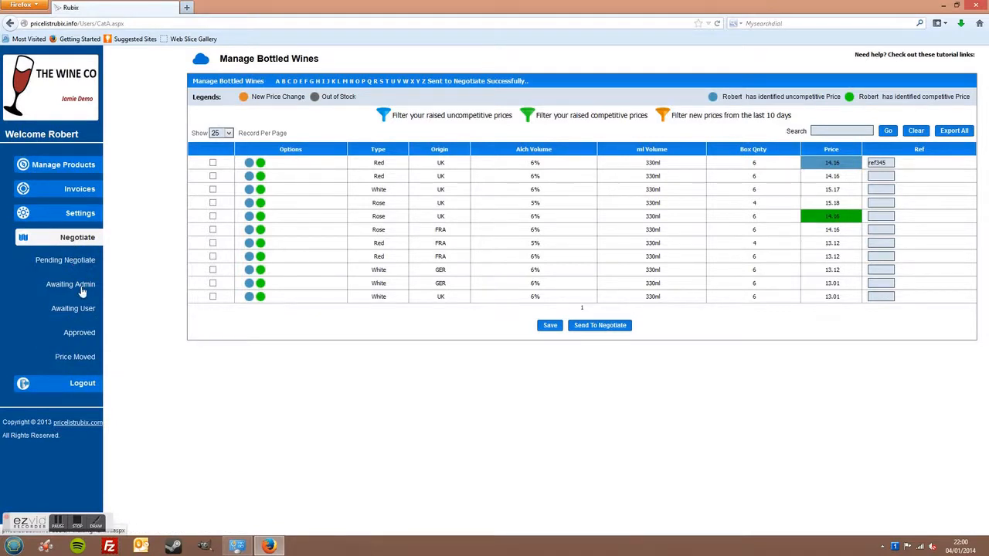
Send the Red UK wine for negotiation at 14.00 with a minimum order of 200.
{"action": "left_click", "coordinate": [76, 263]}
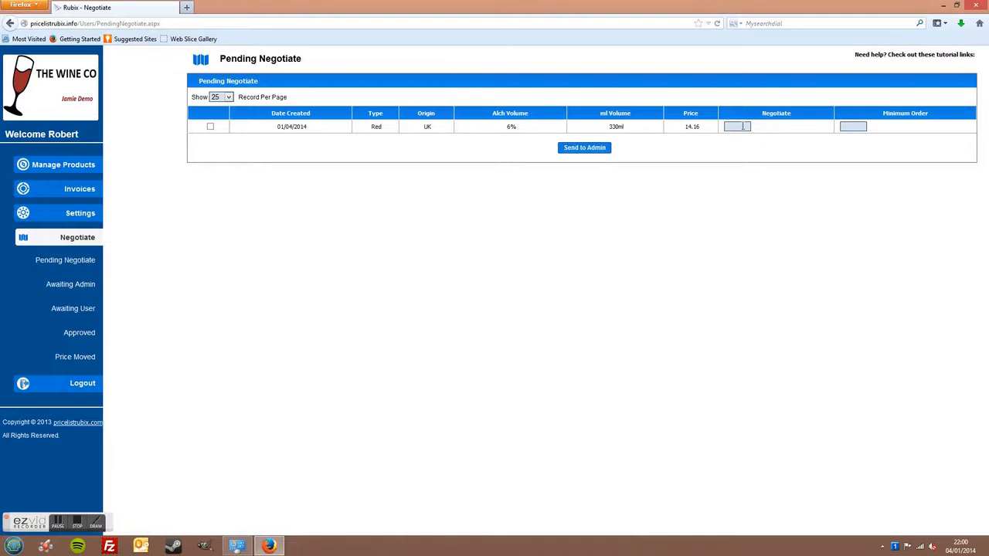
{"action": "type", "text": "14"}
{"action": "left_click", "coordinate": [755, 137]}
{"action": "type", "text": "200"}
{"action": "left_click", "coordinate": [876, 157]}
{"action": "left_click", "coordinate": [210, 127]}
{"action": "left_click", "coordinate": [602, 147]}
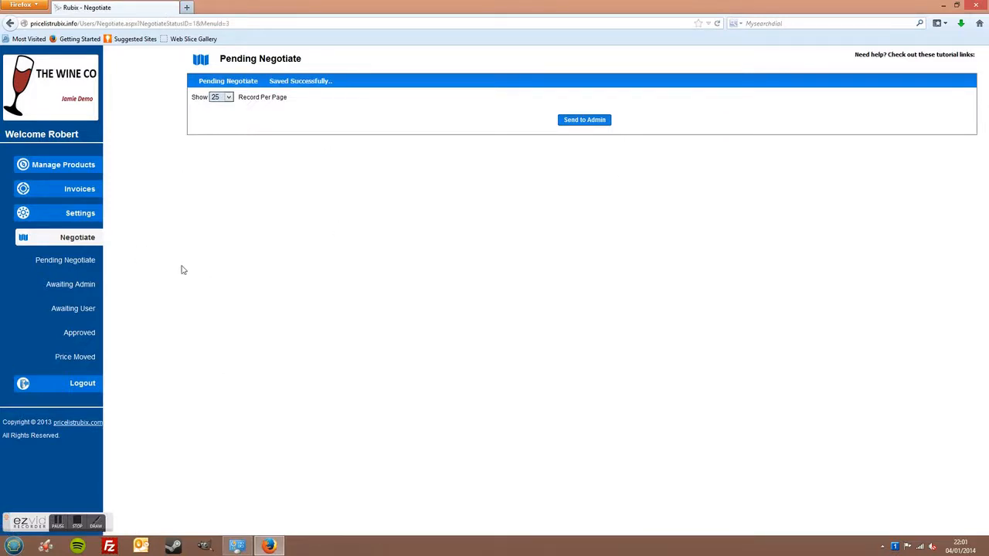
Check the Awaiting Admin and Approved negotiation lists, then log out of the customer account.
{"action": "left_click", "coordinate": [92, 286]}
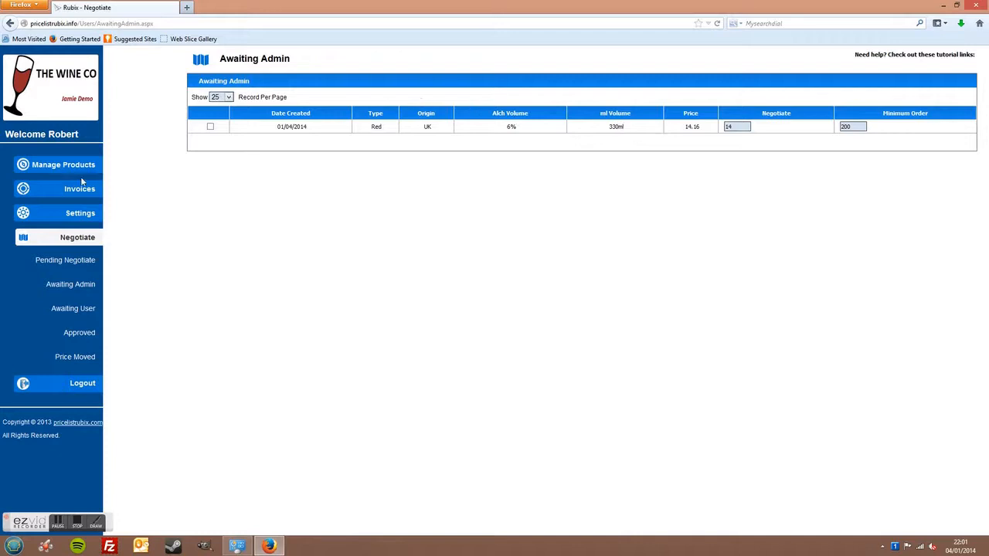
{"action": "left_click", "coordinate": [77, 333]}
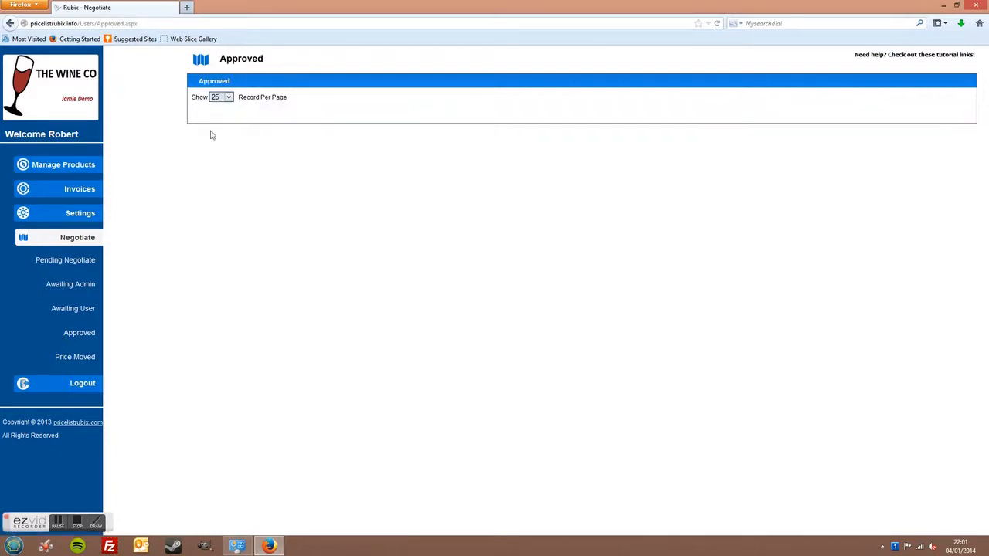
{"action": "left_click", "coordinate": [67, 390]}
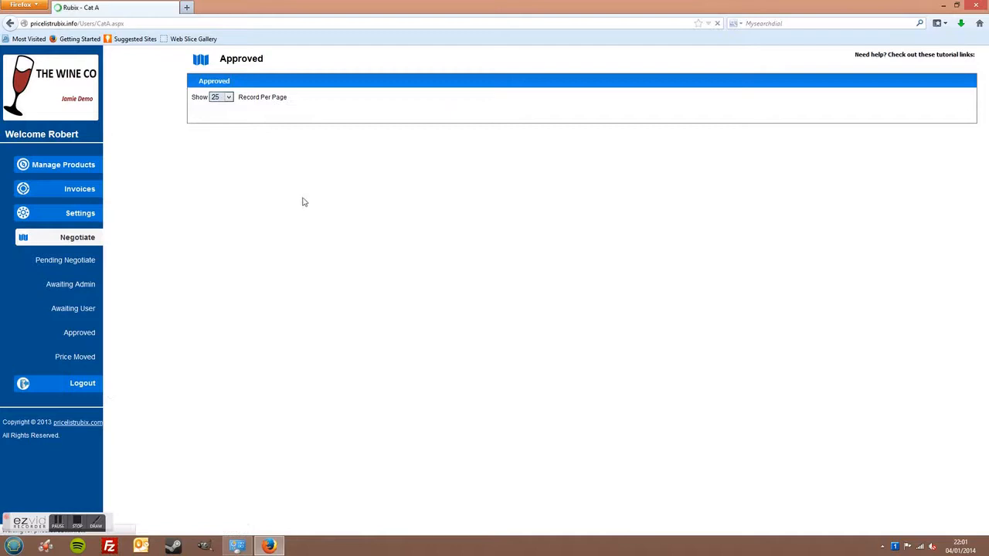
Sign out of the customer account and sign back in with the admin e-mail.
{"action": "left_click", "coordinate": [76, 291]}
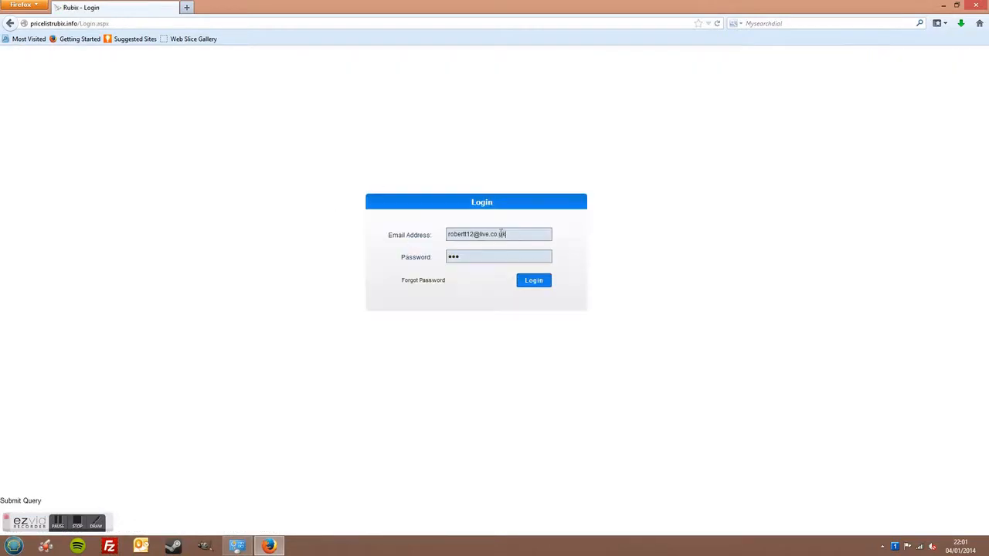
{"action": "left_click", "coordinate": [502, 234]}
{"action": "type", "text": "q"}
{"action": "key", "text": "Return"}
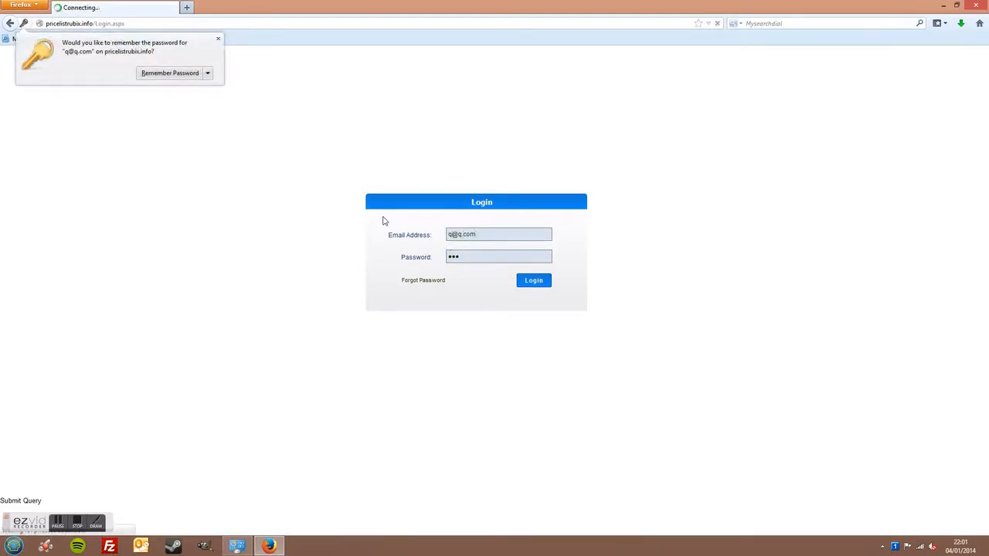
{"action": "left_click", "coordinate": [219, 39]}
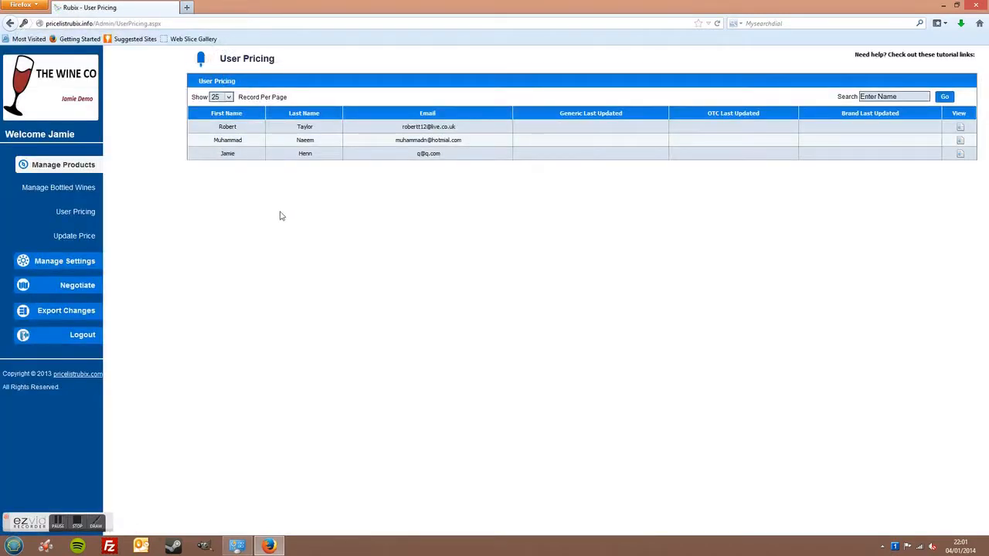
Review the customer's 14 price request under Awaiting Admin, then go to User Pricing.
{"action": "left_click", "coordinate": [80, 285]}
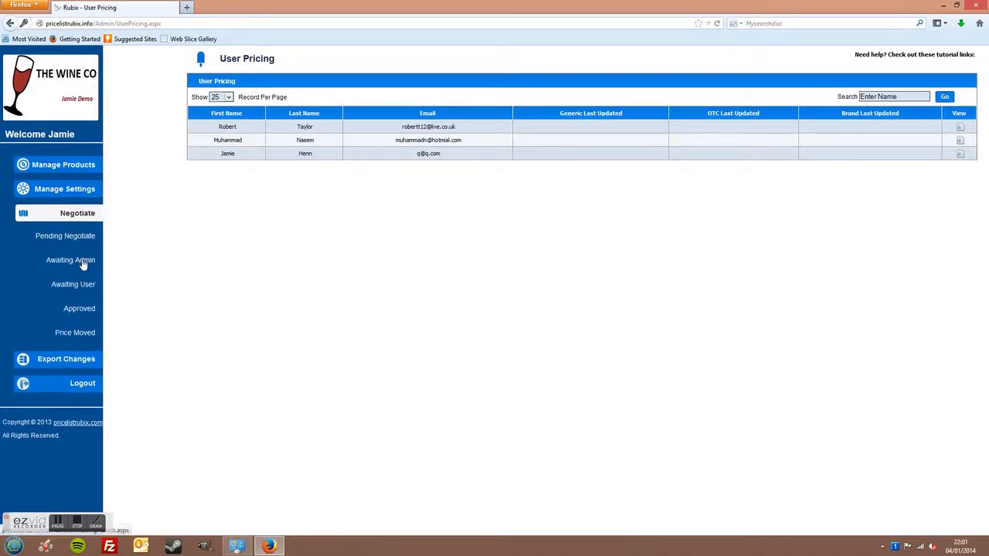
{"action": "left_click", "coordinate": [82, 263]}
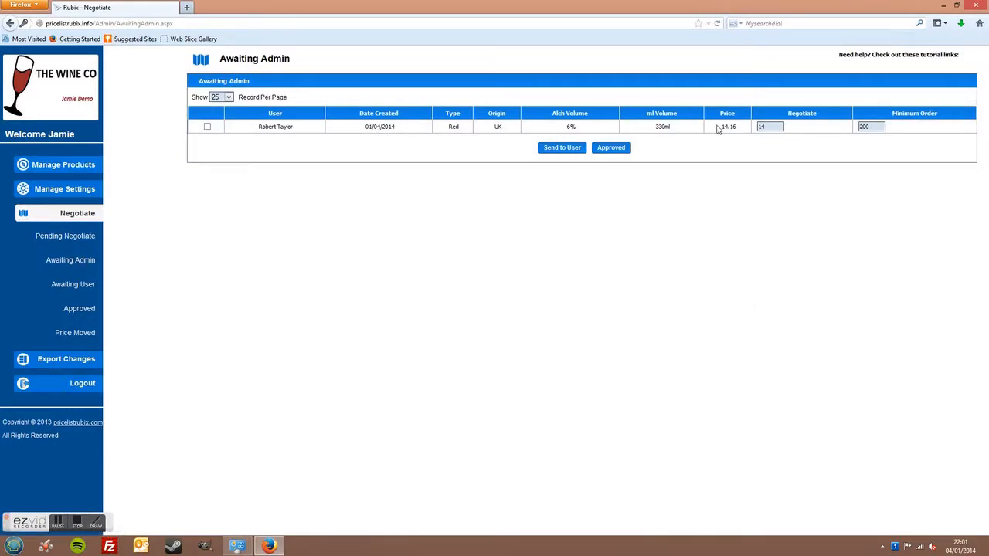
{"action": "left_click_drag", "start_coordinate": [780, 126], "coordinate": [752, 126]}
{"action": "left_click", "coordinate": [765, 148]}
{"action": "left_click", "coordinate": [53, 168]}
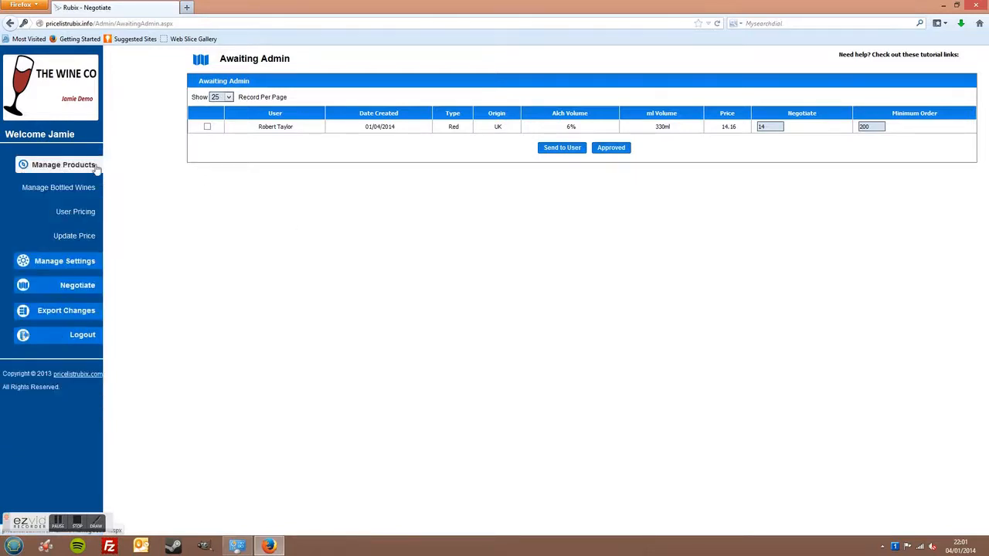
{"action": "left_click", "coordinate": [82, 213]}
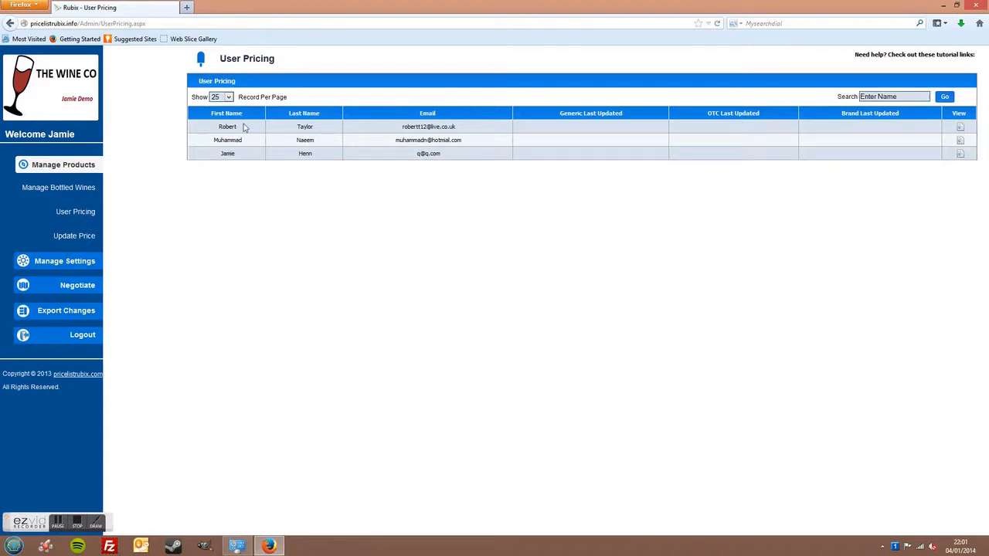
Set the first customer's first Red UK wine to price 14, recalculating its margin to 33%.
{"action": "left_click", "coordinate": [961, 129]}
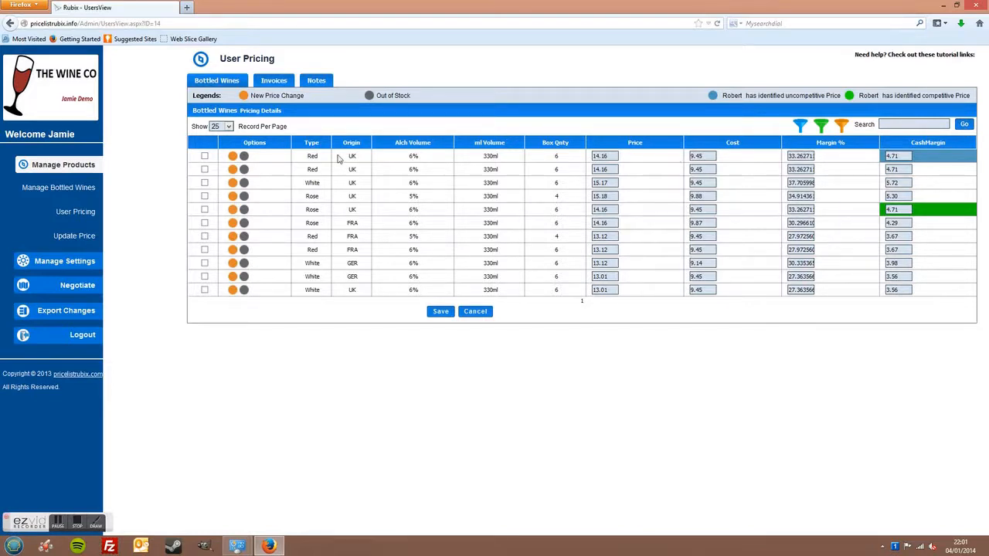
{"action": "left_click_drag", "start_coordinate": [899, 156], "coordinate": [878, 155]}
{"action": "left_click", "coordinate": [732, 182]}
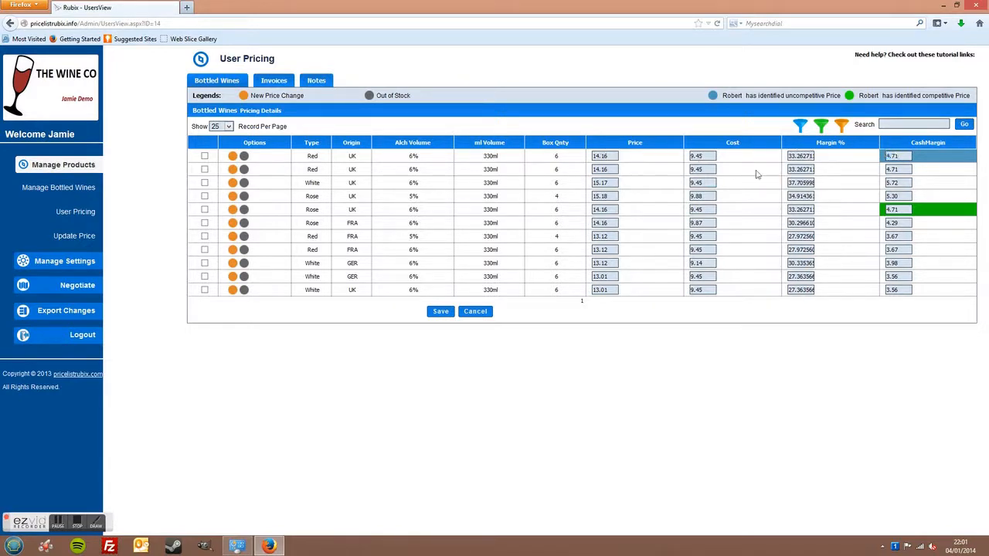
{"action": "left_click", "coordinate": [616, 156]}
{"action": "key", "text": "BackSpace"}
{"action": "key", "text": "BackSpace"}
{"action": "key", "text": "BackSpace"}
{"action": "left_click", "coordinate": [59, 286]}
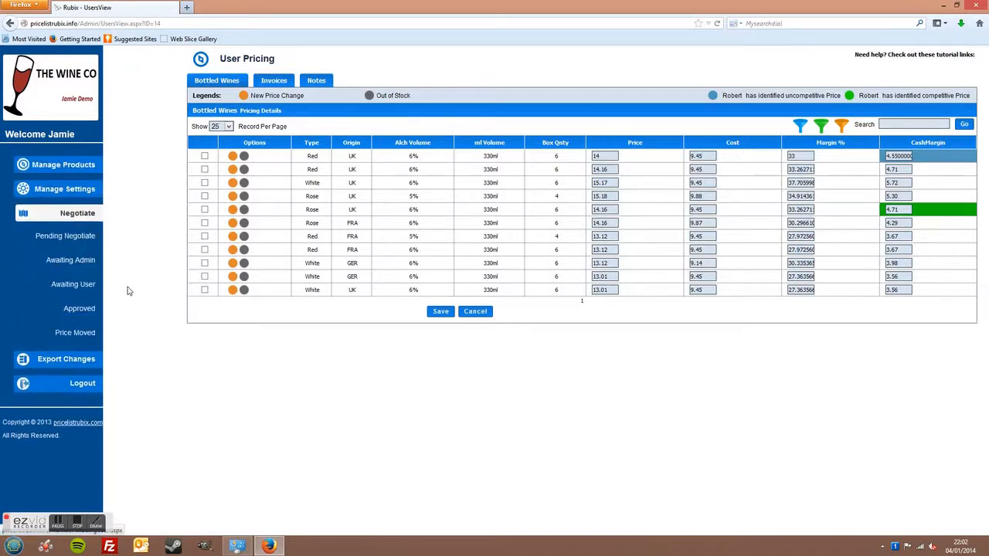
{"action": "left_click", "coordinate": [85, 260]}
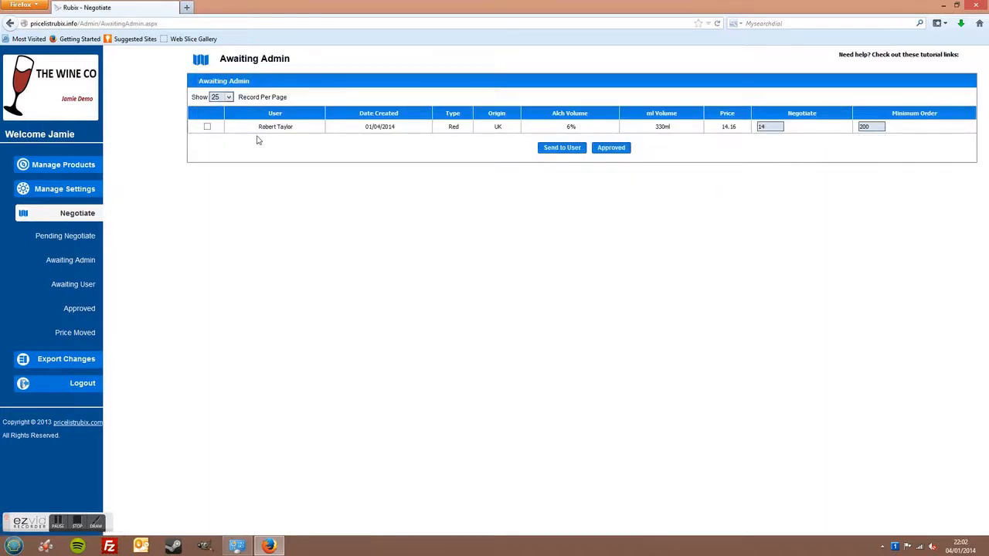
Approve the customer's 14 request for the Red UK wine and check it under Approved.
{"action": "left_click", "coordinate": [207, 127]}
{"action": "left_click", "coordinate": [611, 148]}
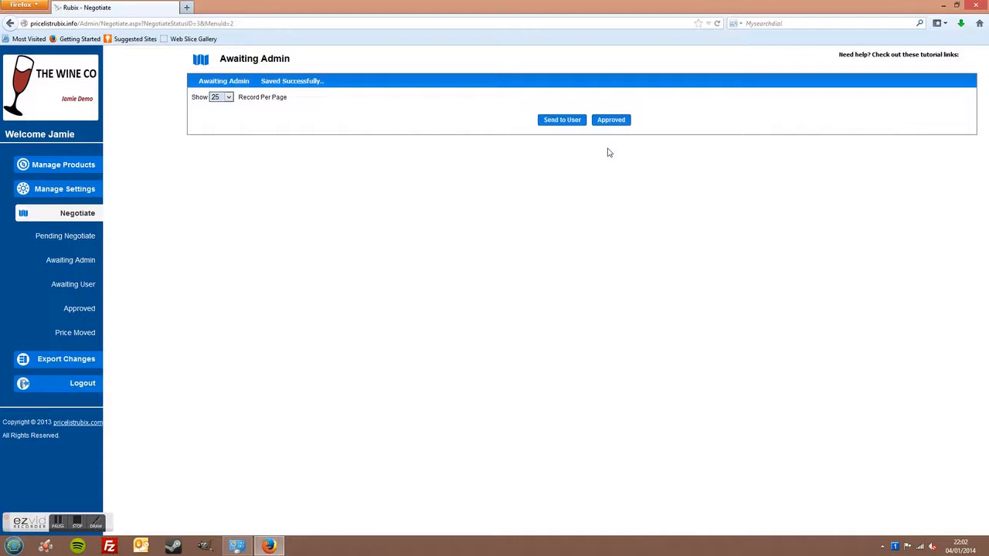
{"action": "left_click", "coordinate": [75, 312]}
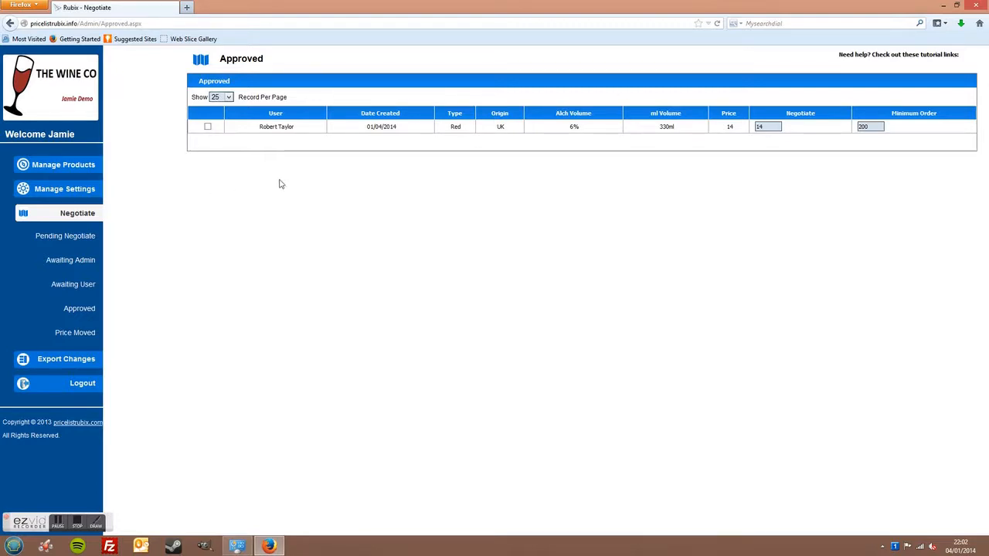
{"action": "left_click", "coordinate": [90, 166]}
{"action": "left_click", "coordinate": [85, 215]}
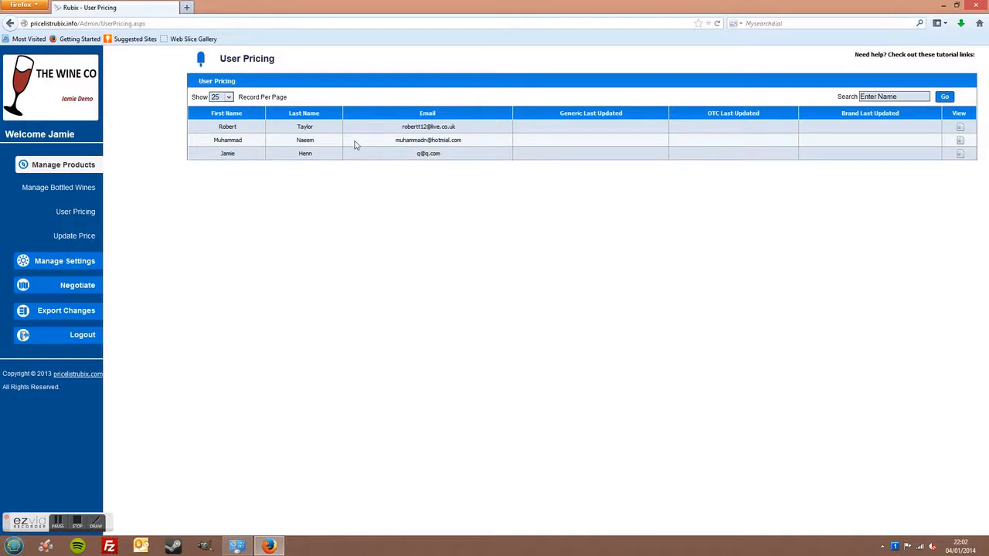
Compare both customers' pricing tables: the first customer's wine at 14, the other's at 14.16.
{"action": "left_click_drag", "start_coordinate": [214, 127], "coordinate": [480, 128]}
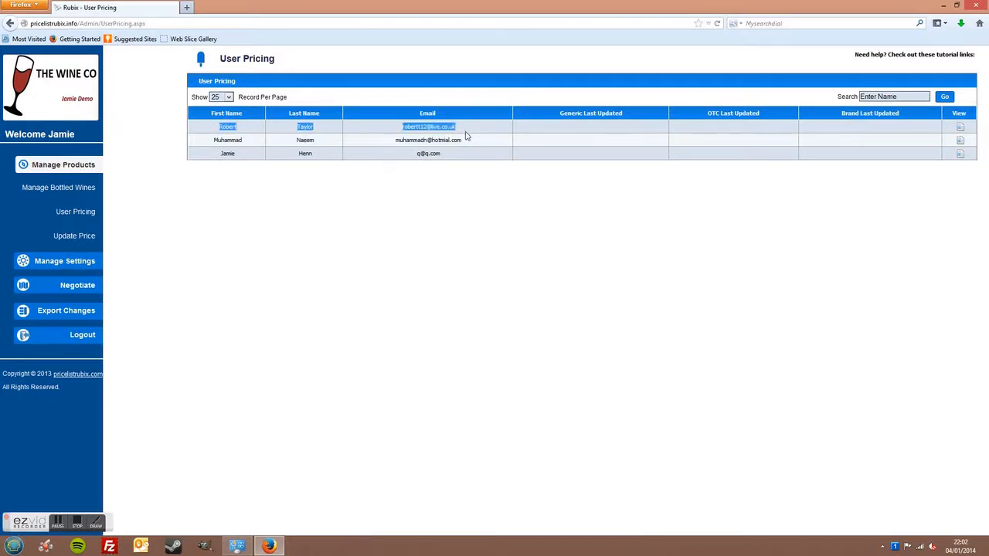
{"action": "left_click", "coordinate": [474, 135]}
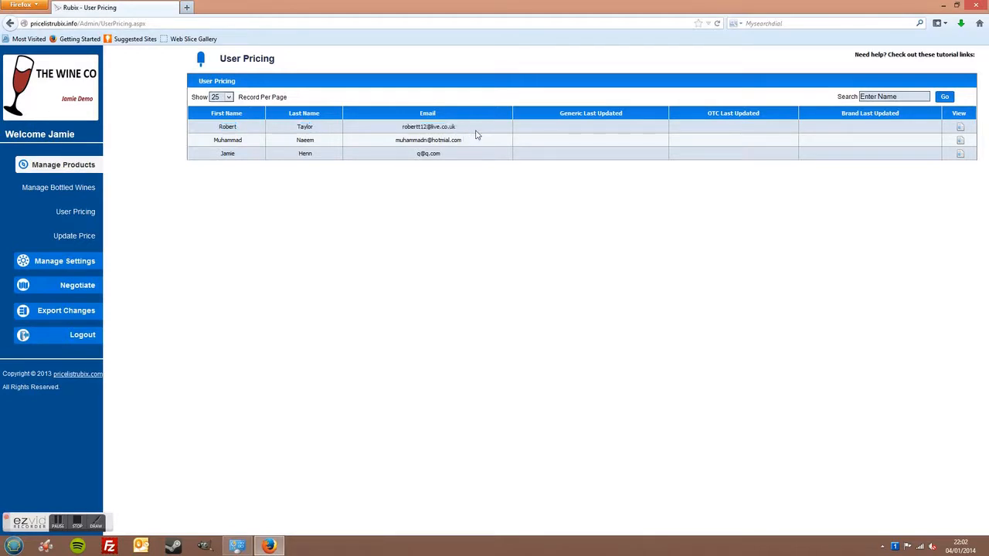
{"action": "left_click", "coordinate": [959, 126]}
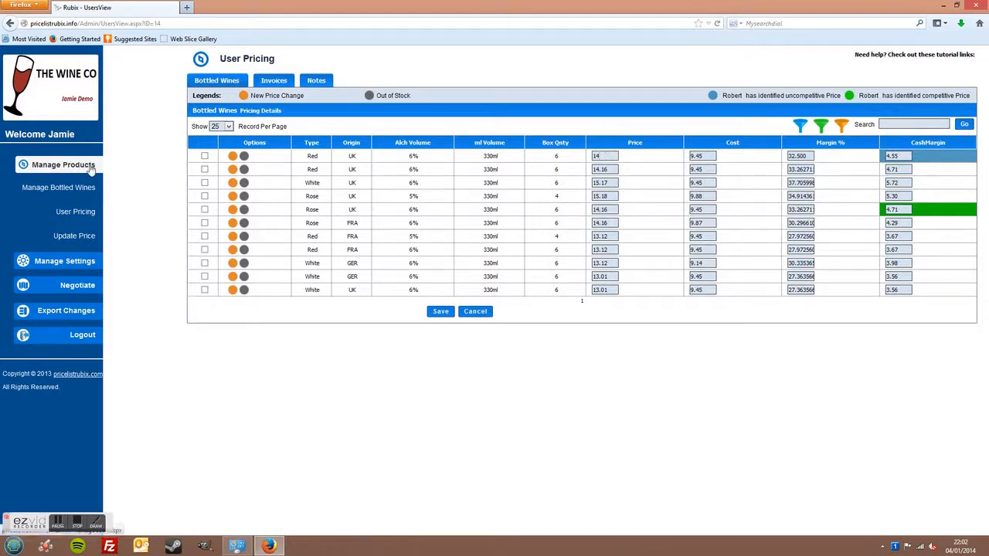
{"action": "left_click", "coordinate": [70, 215]}
{"action": "left_click", "coordinate": [959, 141]}
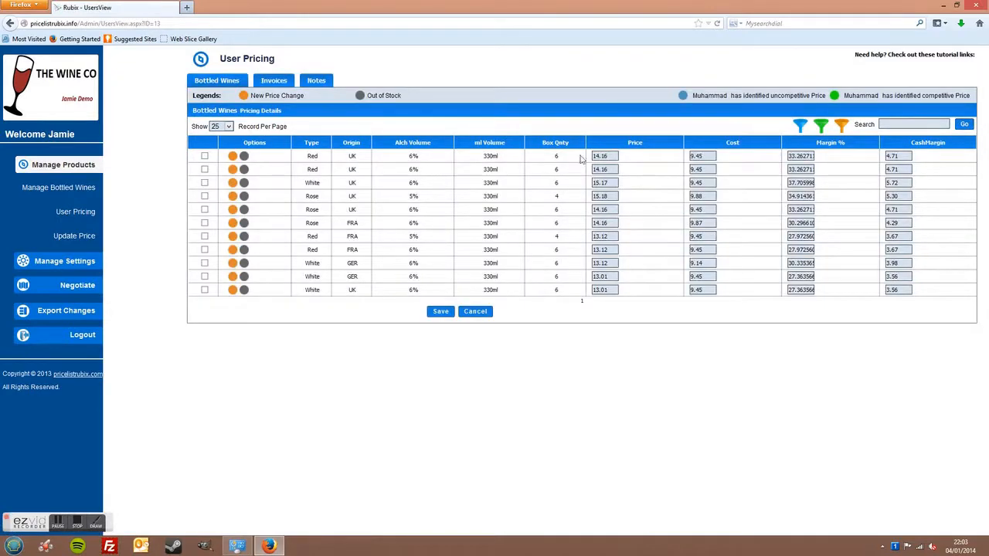
{"action": "left_click", "coordinate": [85, 168]}
{"action": "left_click", "coordinate": [86, 172]}
{"action": "left_click", "coordinate": [68, 189]}
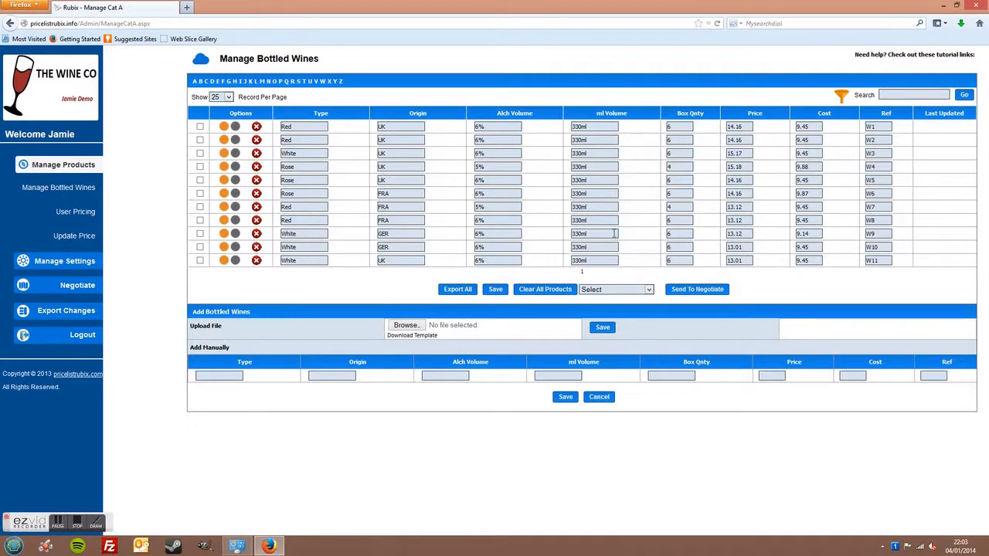
Send wine W2 to the other customer for negotiation and check Pending Negotiate.
{"action": "left_click_drag", "start_coordinate": [746, 126], "coordinate": [730, 130]}
{"action": "left_click", "coordinate": [199, 139]}
{"action": "left_click", "coordinate": [604, 290]}
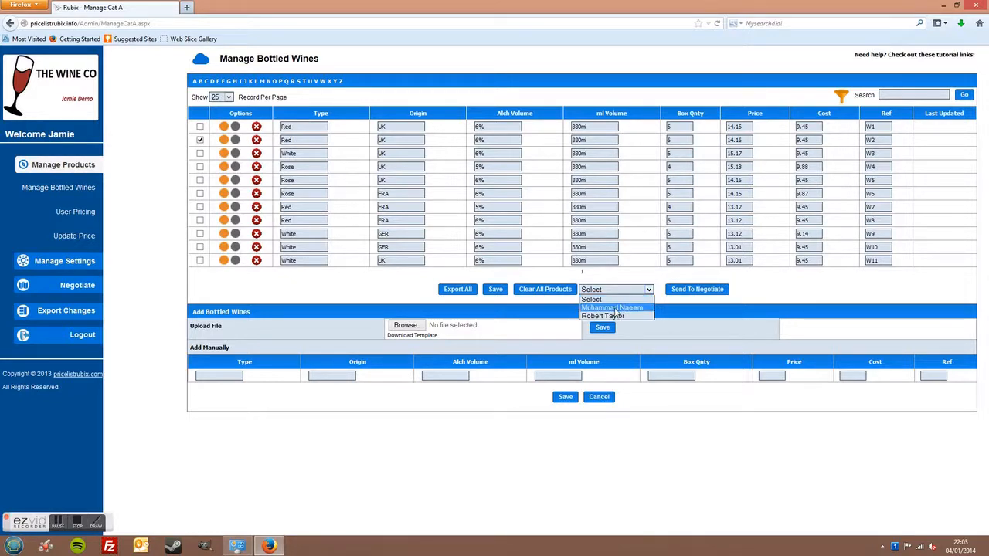
{"action": "left_click", "coordinate": [615, 309]}
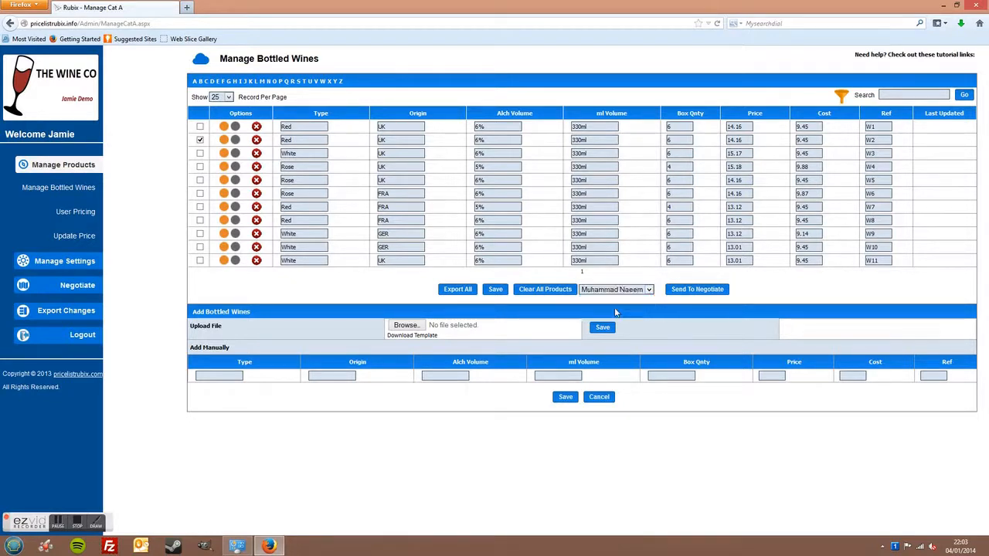
{"action": "left_click", "coordinate": [691, 289]}
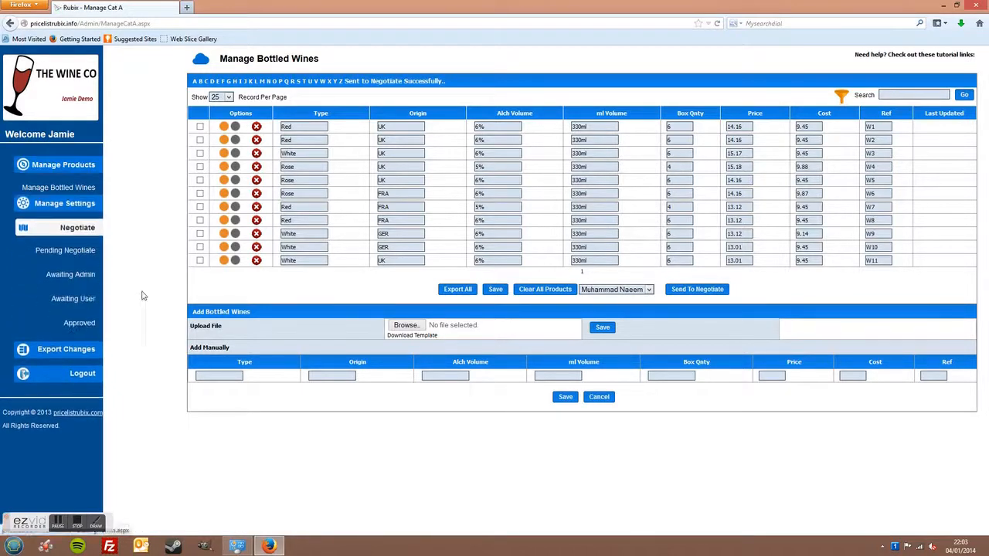
{"action": "left_click", "coordinate": [81, 285]}
{"action": "left_click", "coordinate": [68, 239]}
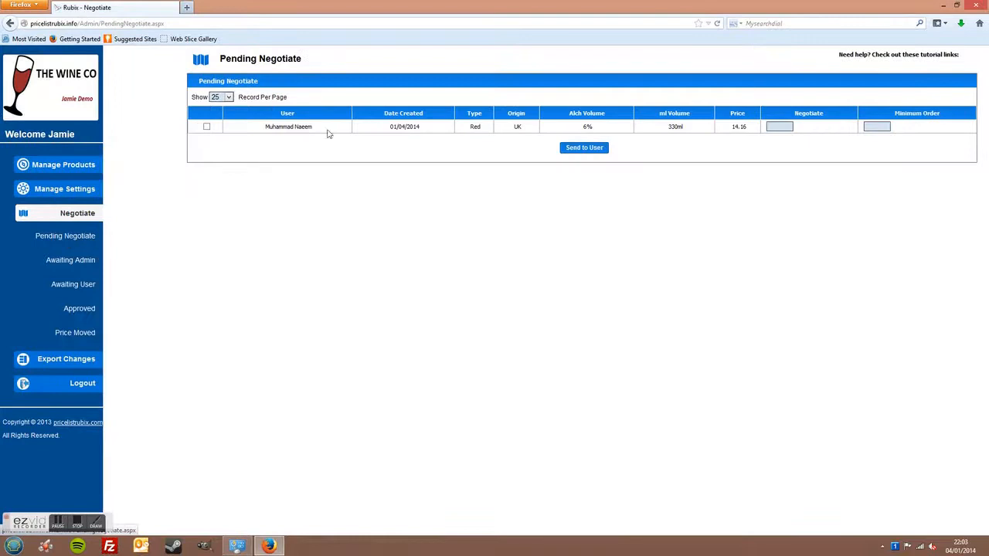
Offer the other customer a negotiate price of 13 on the red wine and send it.
{"action": "type", "text": "13.50"}
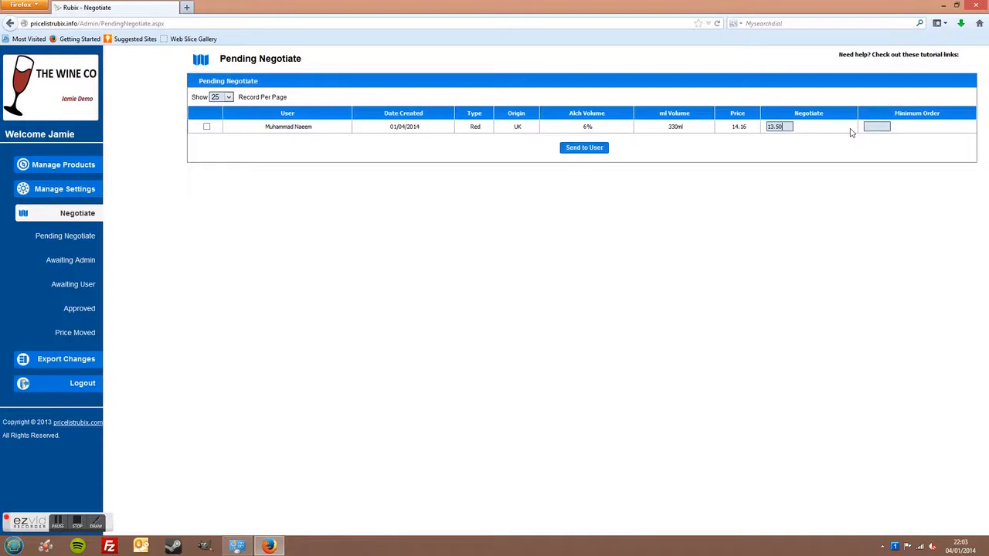
{"action": "left_click", "coordinate": [207, 127]}
{"action": "left_click", "coordinate": [574, 152]}
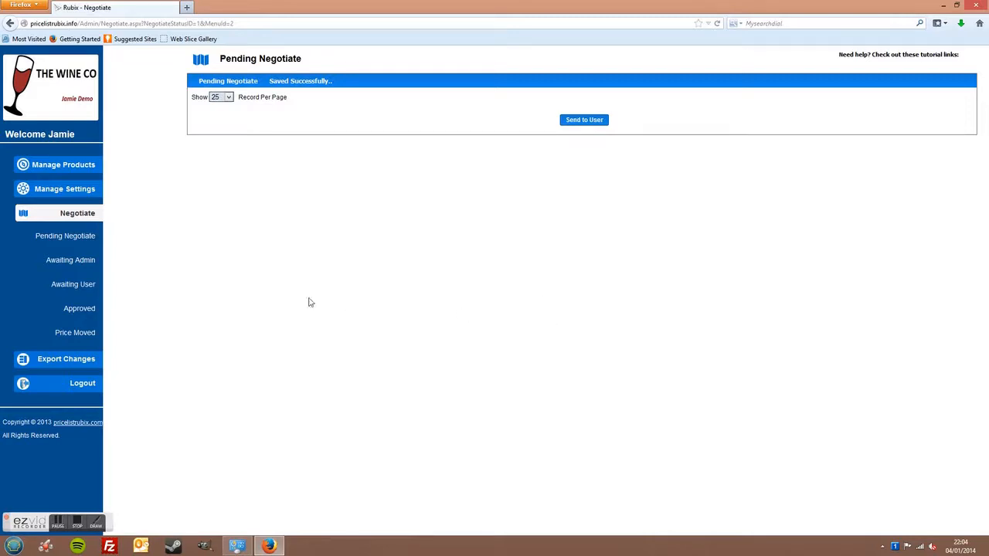
{"action": "left_click", "coordinate": [83, 172]}
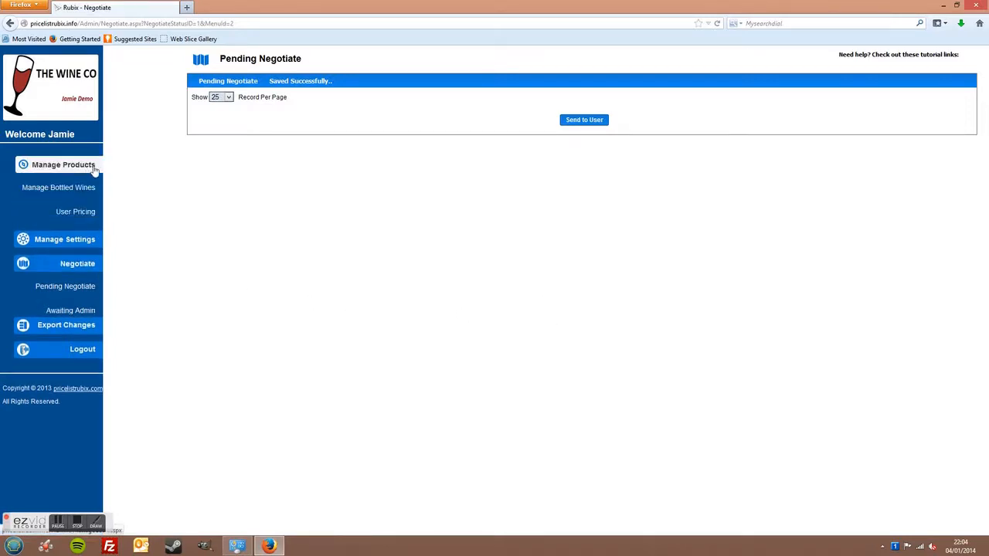
Check the other customer's pricing table, then return to the W1–W11 bottled wines list.
{"action": "left_click", "coordinate": [77, 211]}
{"action": "left_click", "coordinate": [959, 140]}
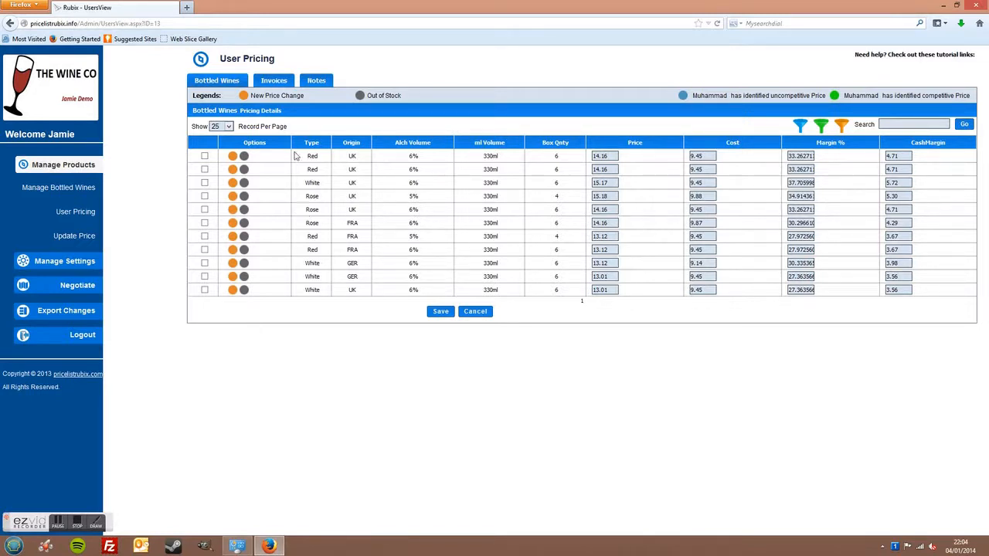
{"action": "left_click", "coordinate": [78, 170]}
{"action": "left_click", "coordinate": [78, 170]}
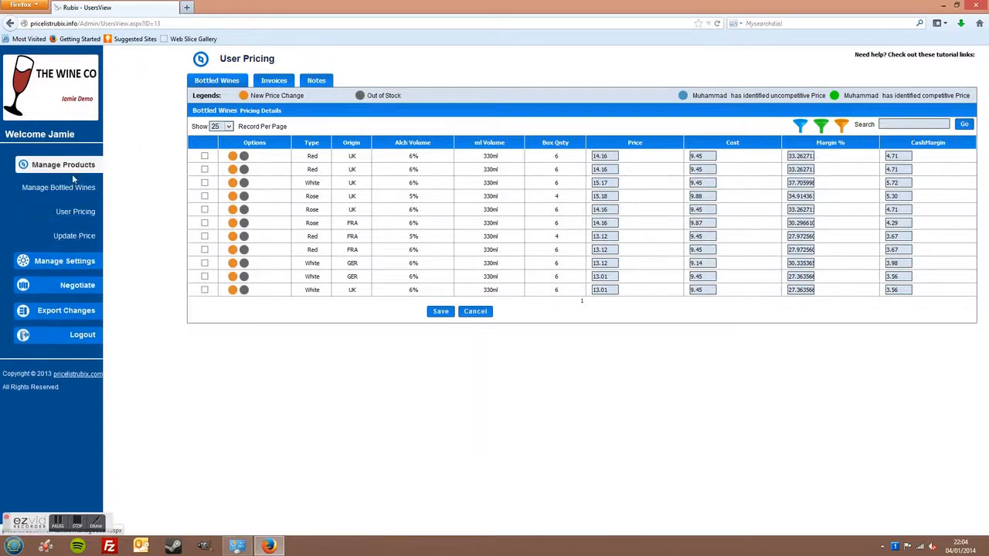
{"action": "left_click", "coordinate": [68, 189]}
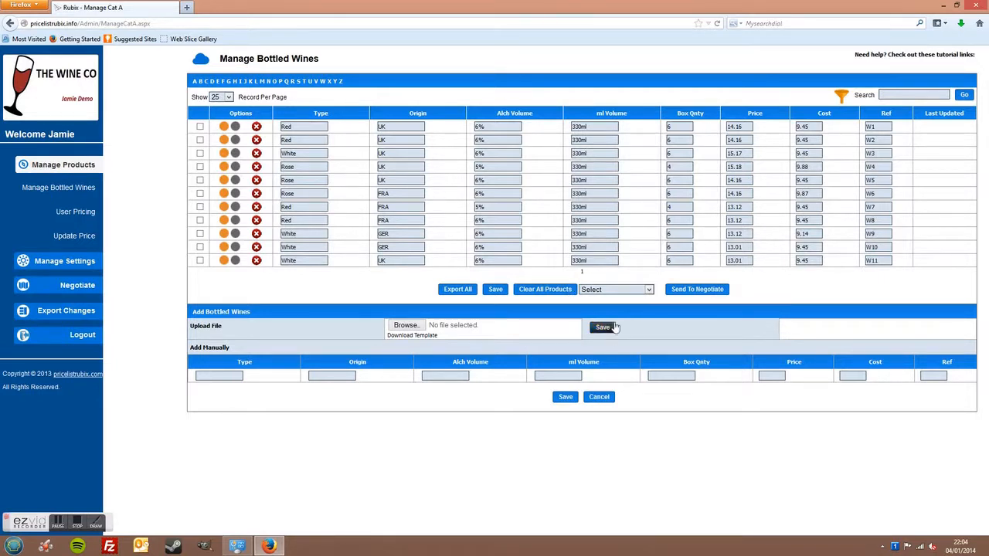
{"action": "left_click", "coordinate": [81, 237]}
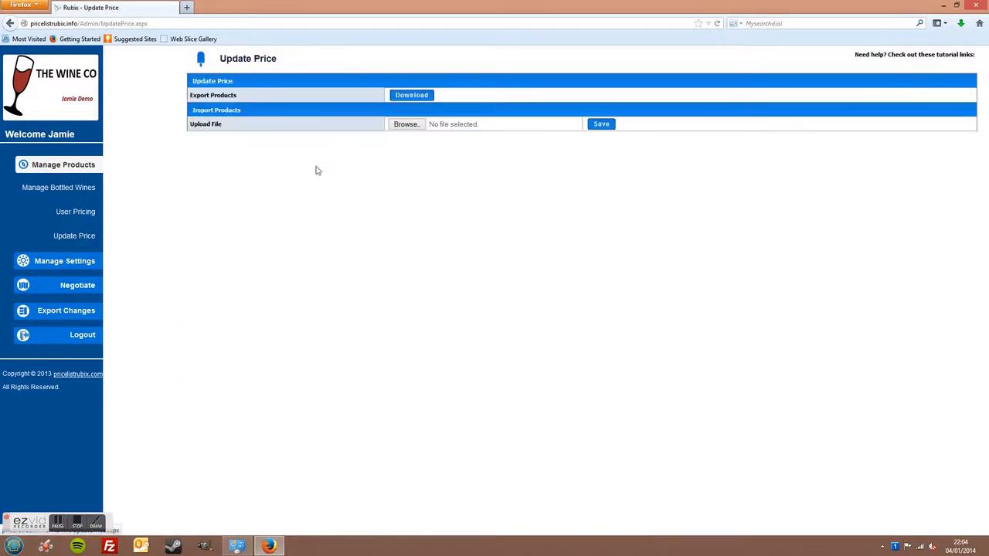
{"action": "left_click", "coordinate": [417, 100]}
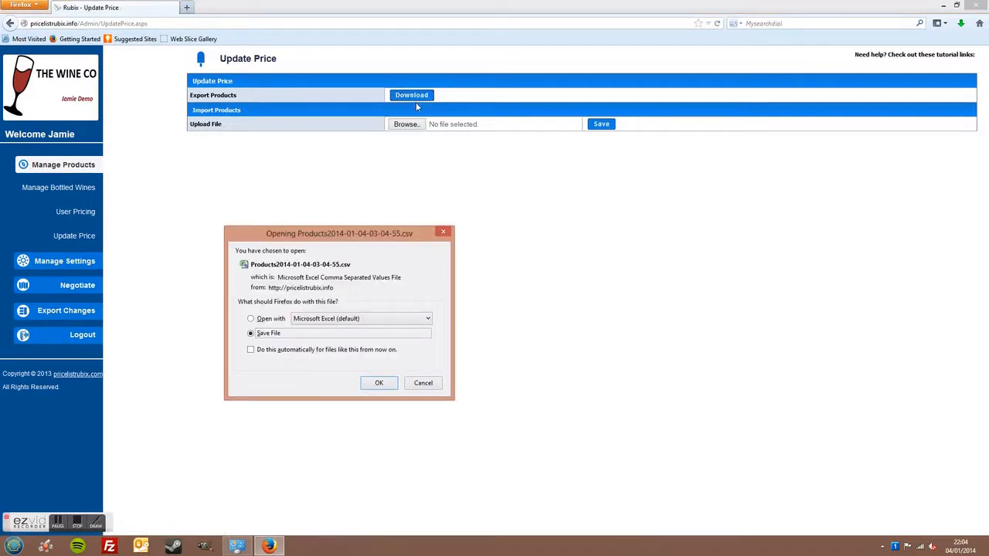
{"action": "left_click", "coordinate": [379, 383]}
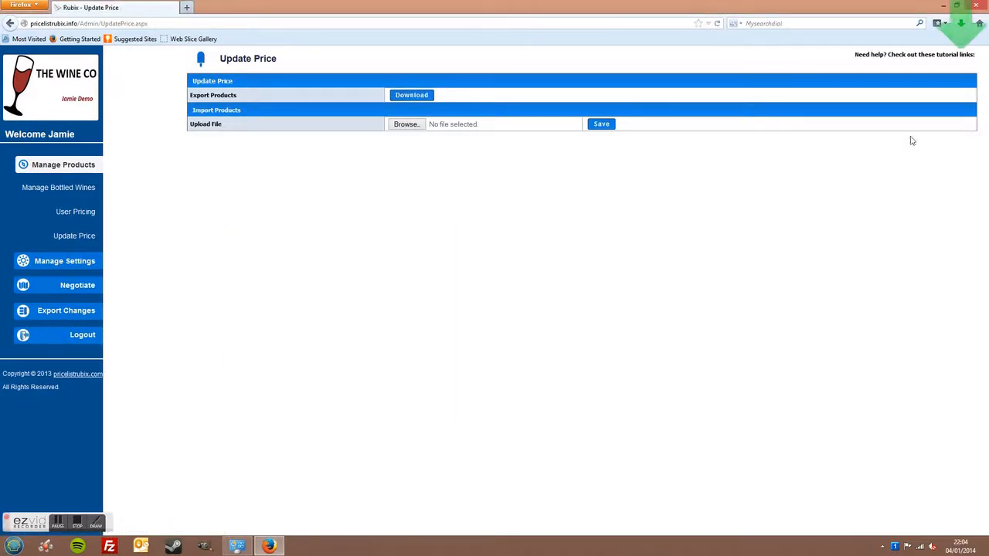
{"action": "left_click", "coordinate": [961, 25]}
{"action": "left_click", "coordinate": [807, 65]}
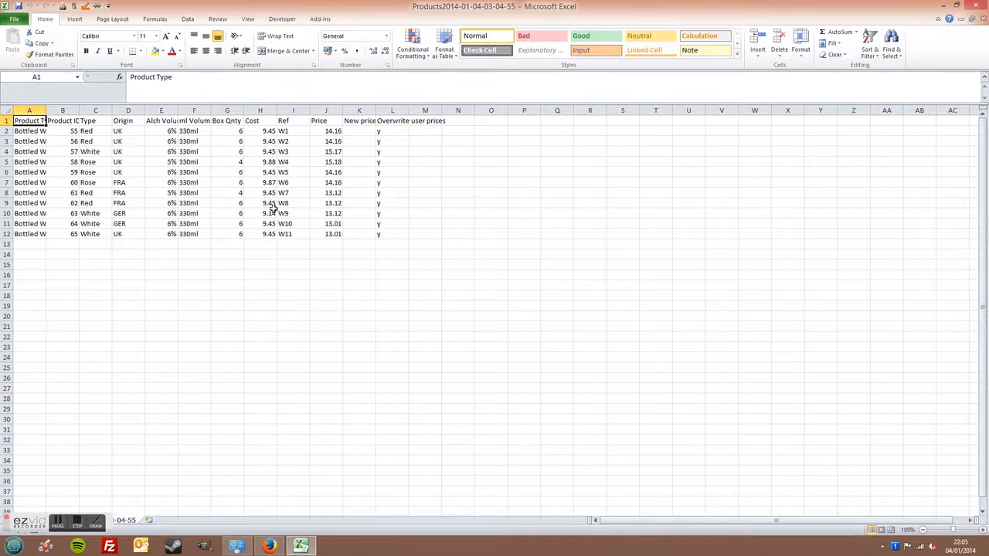
Enter new prices of 15 for W1 and 16 for W2 in the New price column.
{"action": "left_click", "coordinate": [339, 133]}
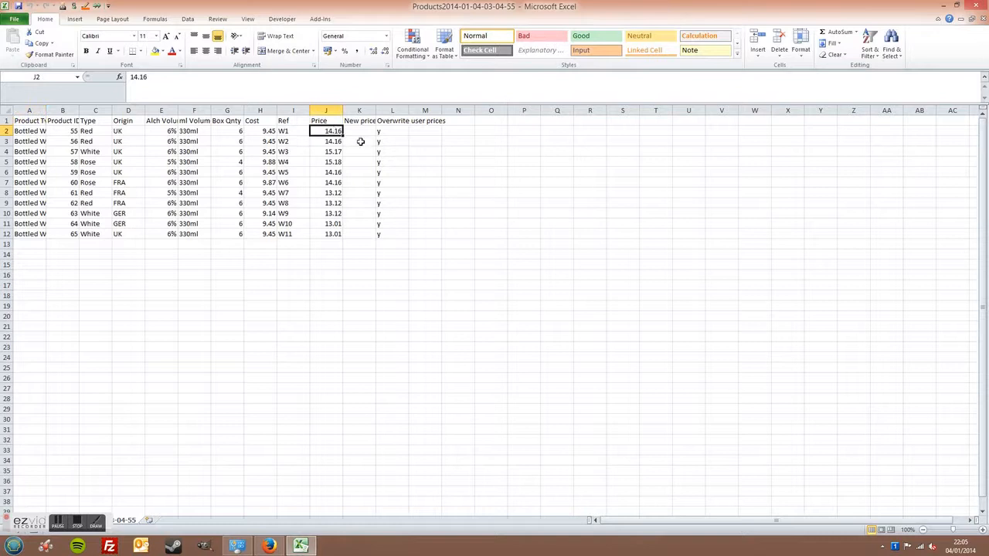
{"action": "left_click", "coordinate": [358, 132]}
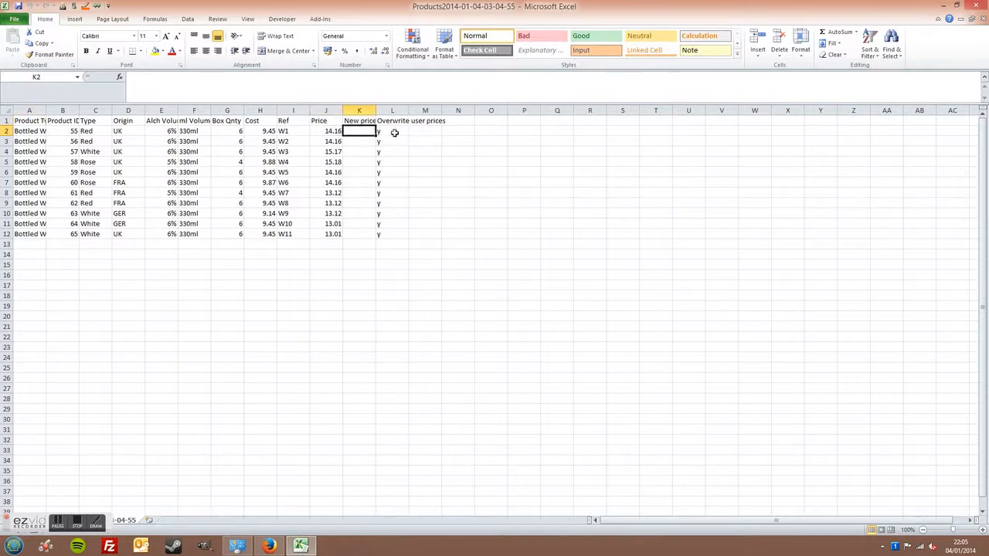
{"action": "type", "text": "14"}
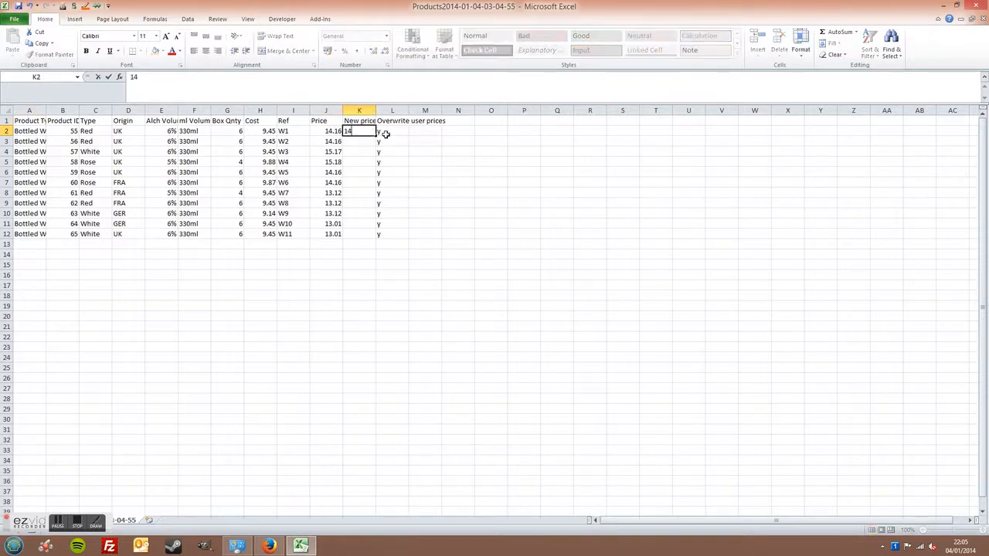
{"action": "type", "text": "."}
{"action": "left_click", "coordinate": [431, 132]}
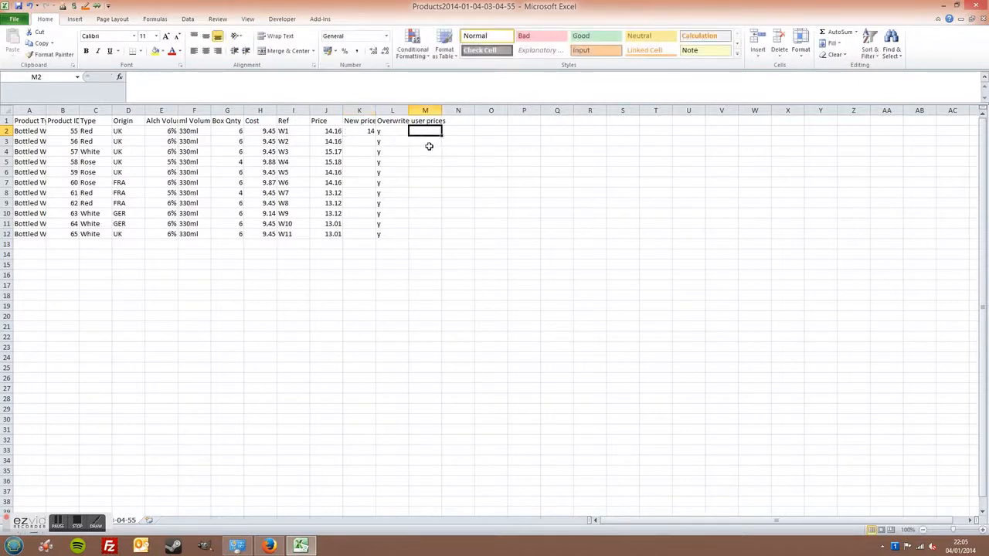
{"action": "left_click", "coordinate": [363, 131]}
{"action": "type", "text": "15"}
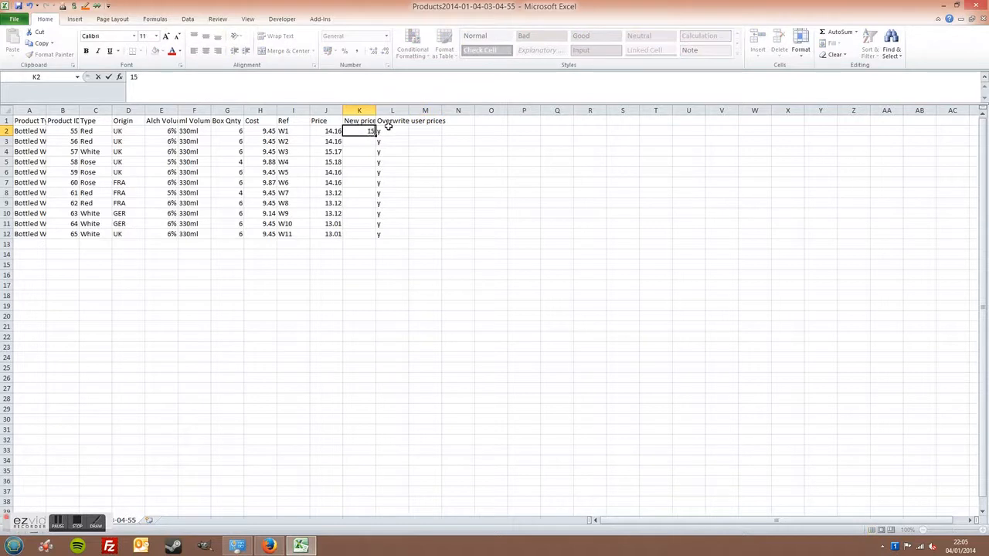
{"action": "left_click", "coordinate": [437, 173]}
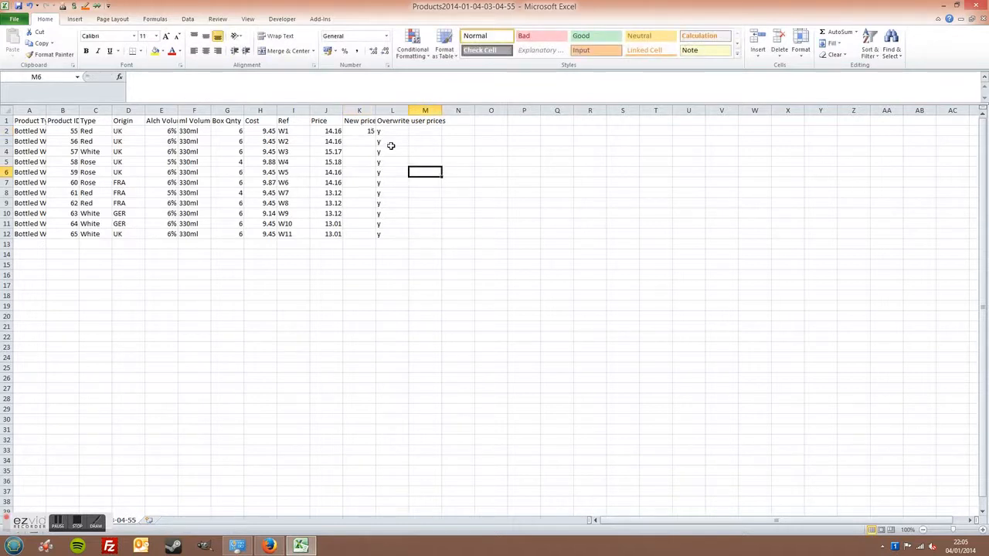
{"action": "left_click", "coordinate": [359, 141]}
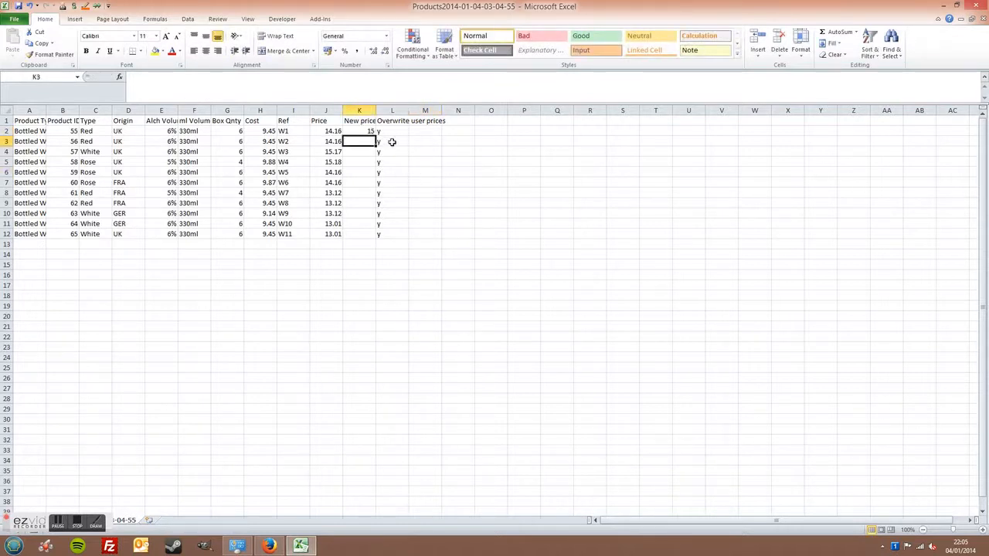
{"action": "type", "text": "16"}
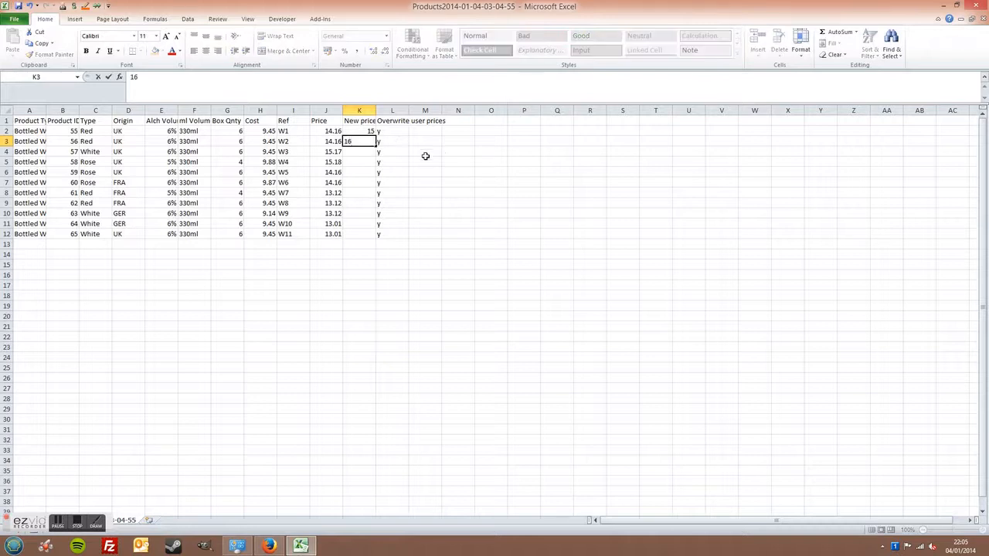
{"action": "left_click", "coordinate": [425, 154]}
Widen column L and change W1's overwrite user prices flag from y to n.
{"action": "left_click_drag", "start_coordinate": [40, 131], "coordinate": [461, 111]}
{"action": "left_click", "coordinate": [491, 169]}
{"action": "left_click", "coordinate": [424, 122]}
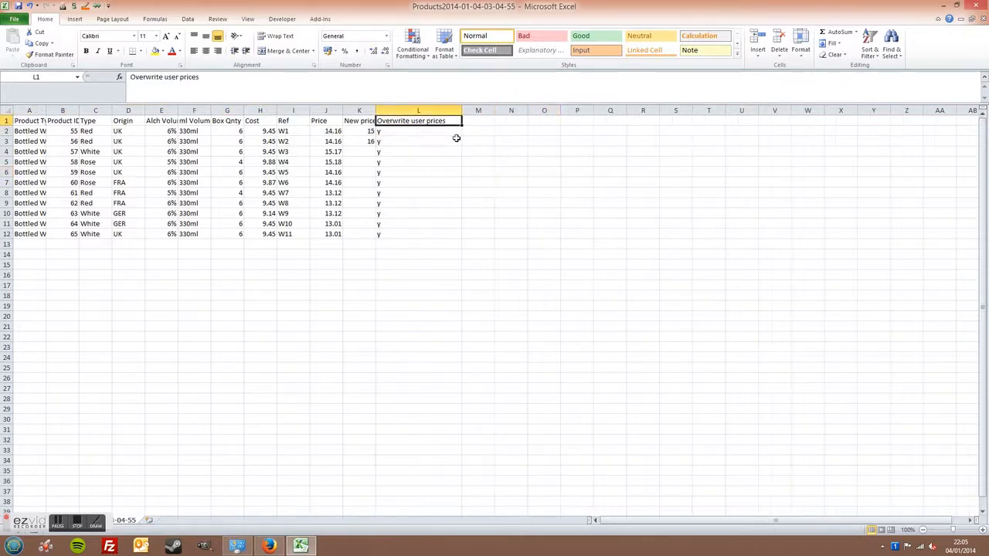
{"action": "left_click", "coordinate": [410, 133]}
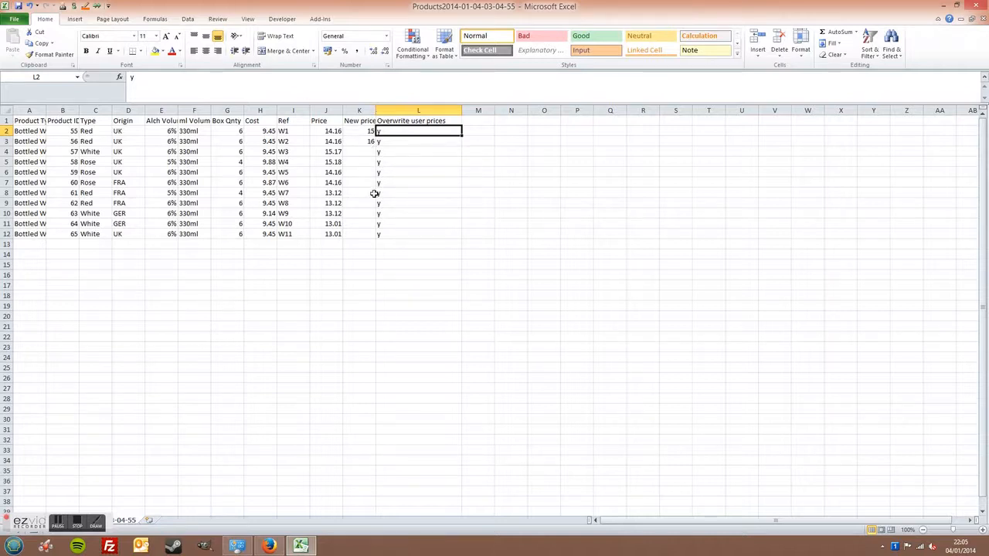
{"action": "type", "text": "n"}
{"action": "left_click", "coordinate": [503, 193]}
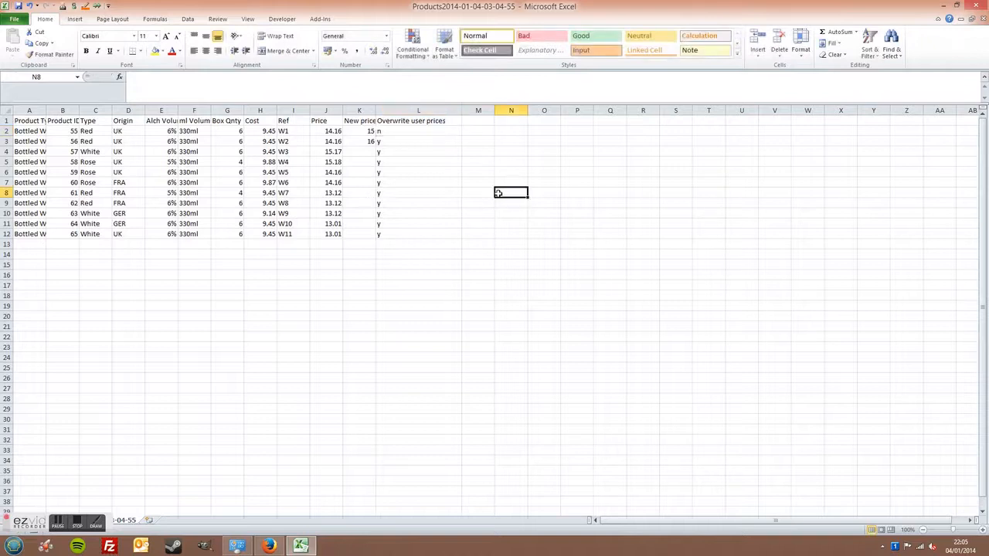
{"action": "left_click_drag", "start_coordinate": [386, 131], "coordinate": [27, 131]}
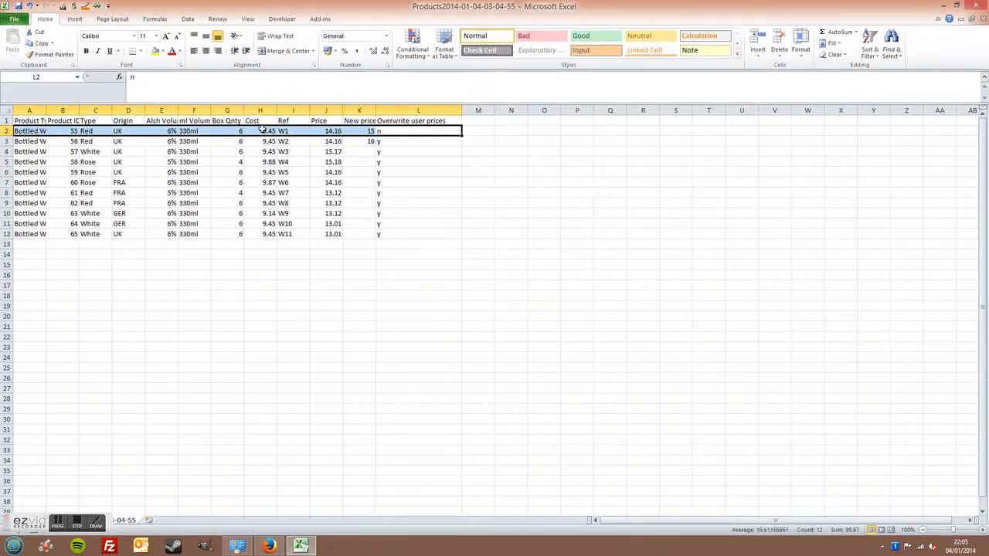
{"action": "left_click", "coordinate": [399, 132]}
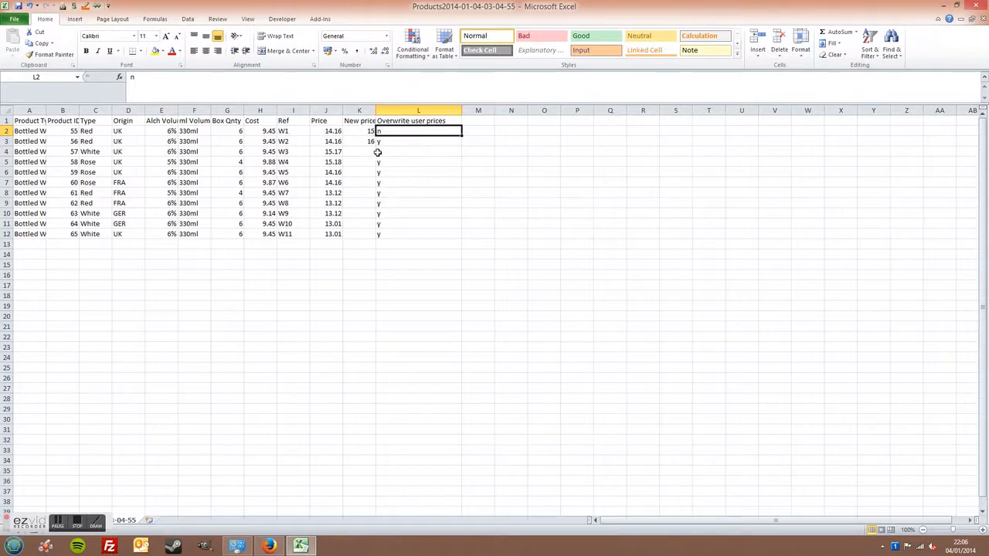
{"action": "left_click", "coordinate": [14, 19]}
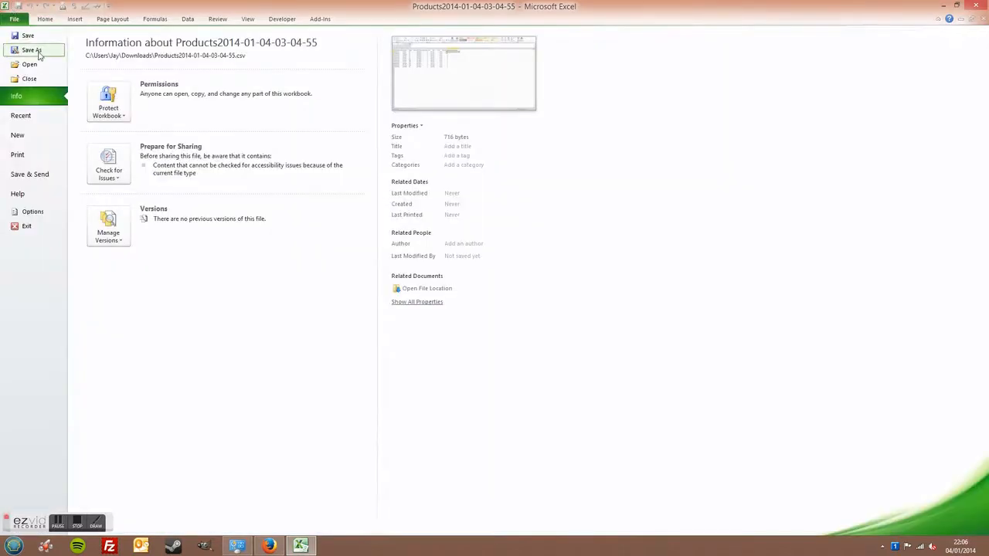
Save the sheet to the Desktop as update.csv in CSV format, then close Excel without saving.
{"action": "left_click", "coordinate": [31, 49]}
{"action": "left_click", "coordinate": [39, 57]}
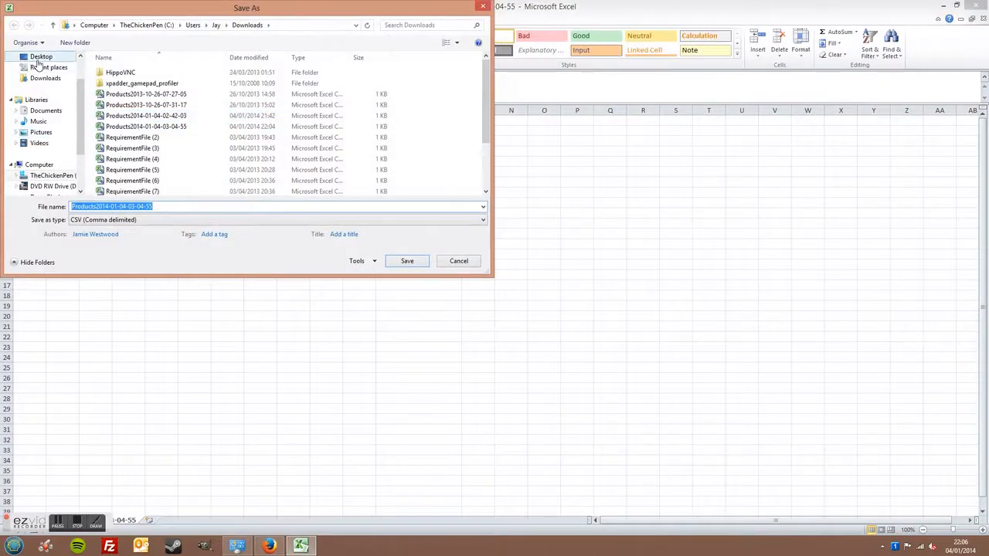
{"action": "double_click", "coordinate": [154, 206]}
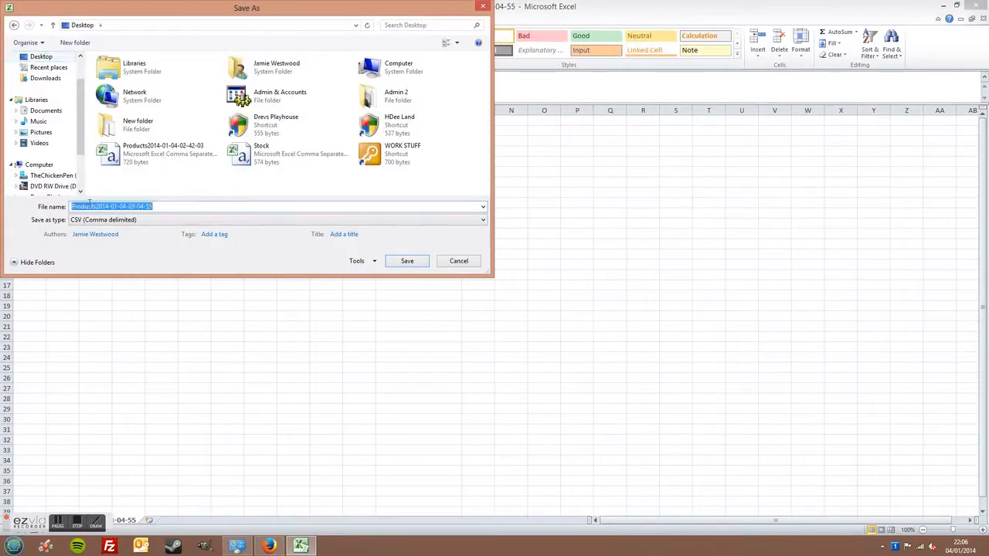
{"action": "type", "text": "update"}
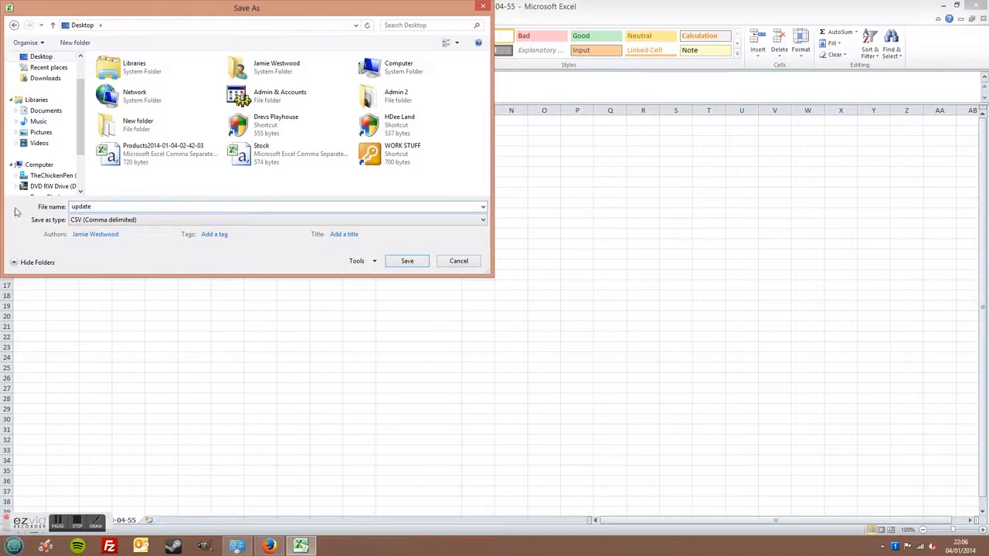
{"action": "left_click", "coordinate": [429, 261]}
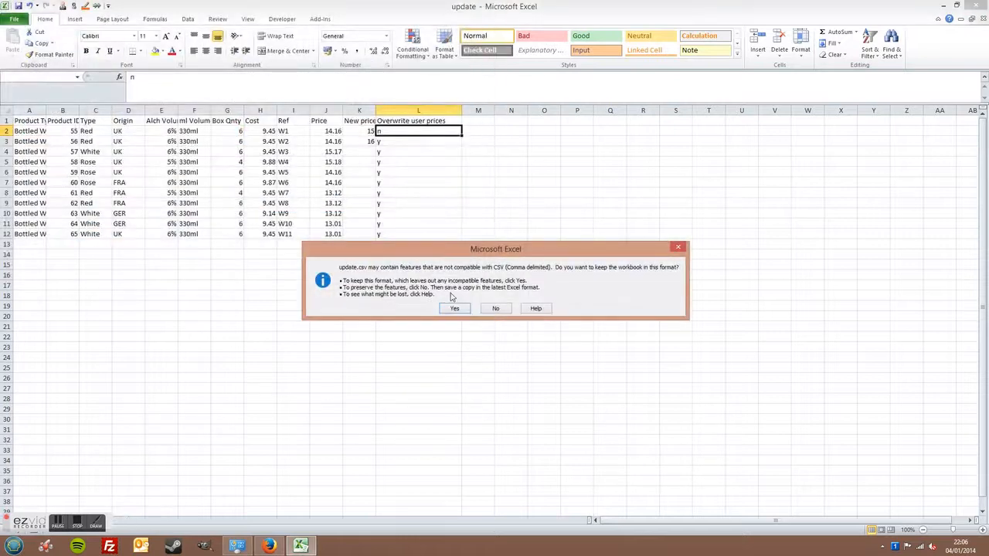
{"action": "left_click", "coordinate": [455, 306]}
{"action": "left_click", "coordinate": [979, 5]}
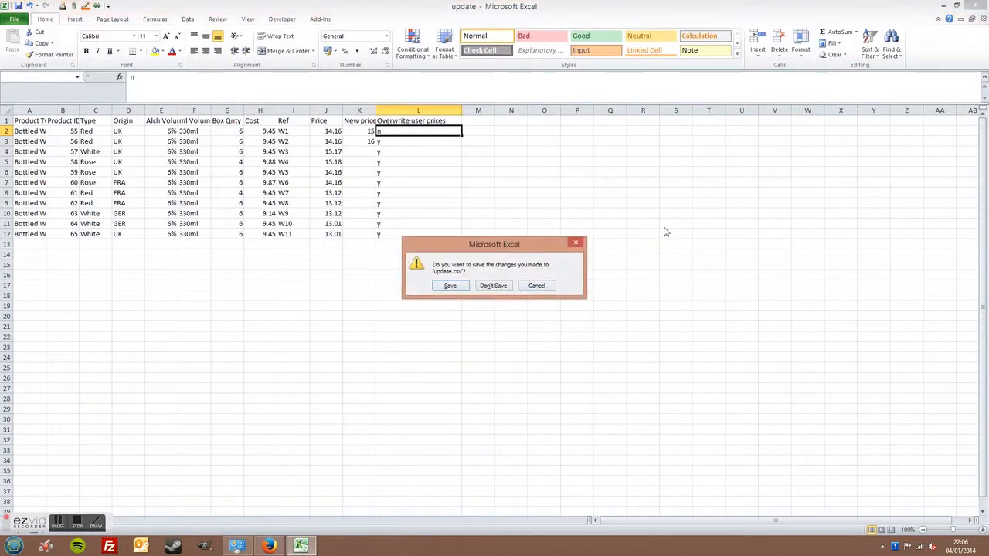
{"action": "left_click", "coordinate": [486, 288]}
{"action": "left_click", "coordinate": [404, 124]}
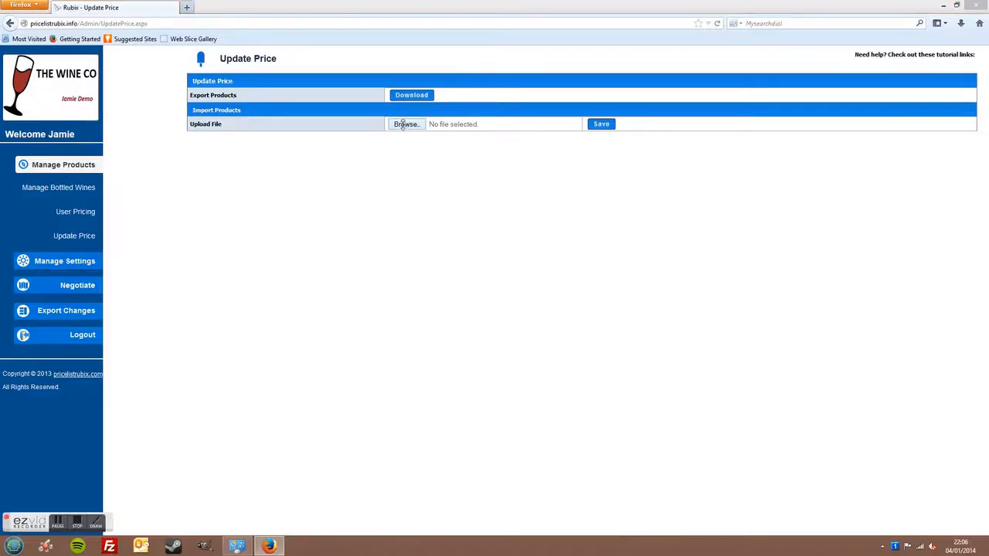
{"action": "double_click", "coordinate": [318, 476]}
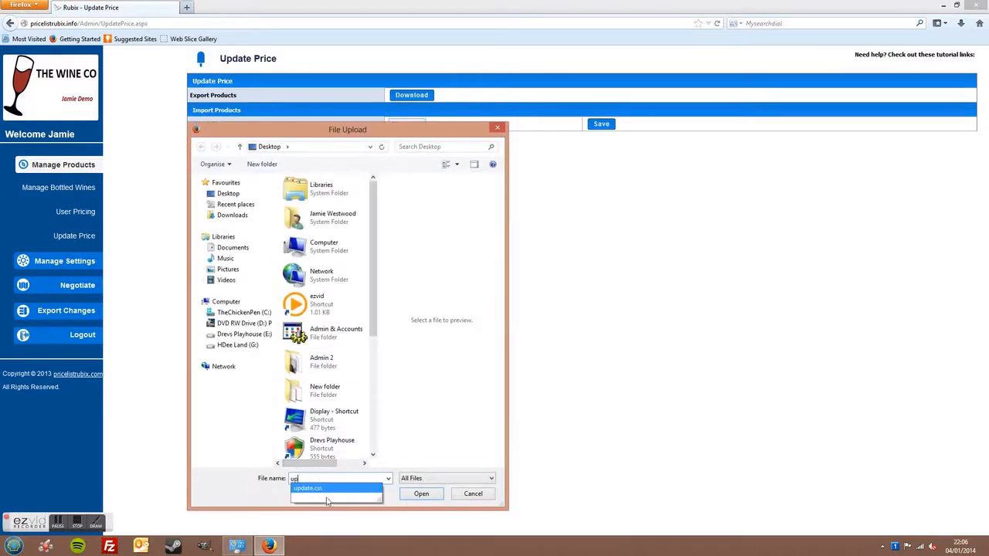
{"action": "left_click", "coordinate": [326, 488]}
{"action": "left_click", "coordinate": [414, 496]}
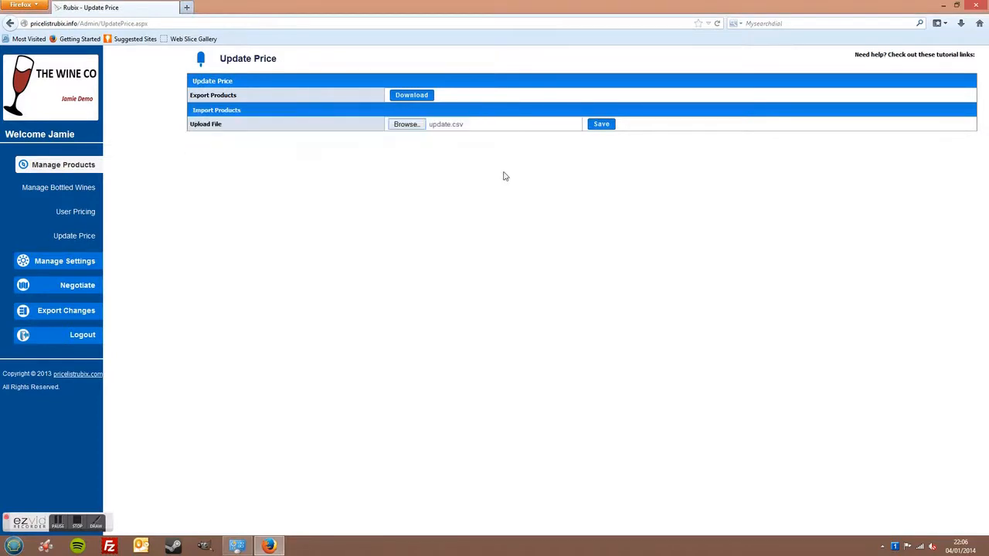
{"action": "left_click", "coordinate": [606, 125]}
{"action": "left_click_drag", "start_coordinate": [308, 110], "coordinate": [204, 109]}
{"action": "left_click", "coordinate": [285, 166]}
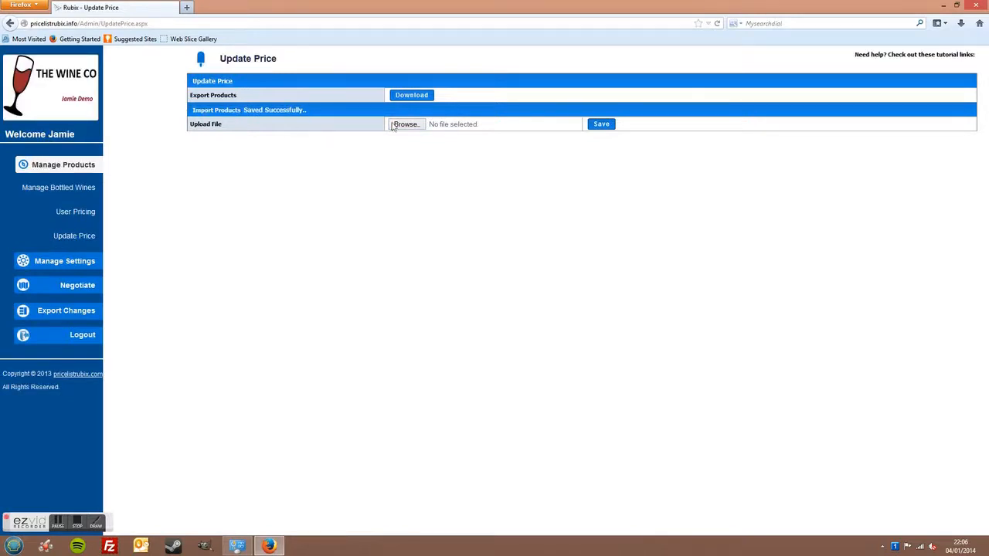
{"action": "left_click", "coordinate": [65, 167]}
{"action": "left_click", "coordinate": [66, 168]}
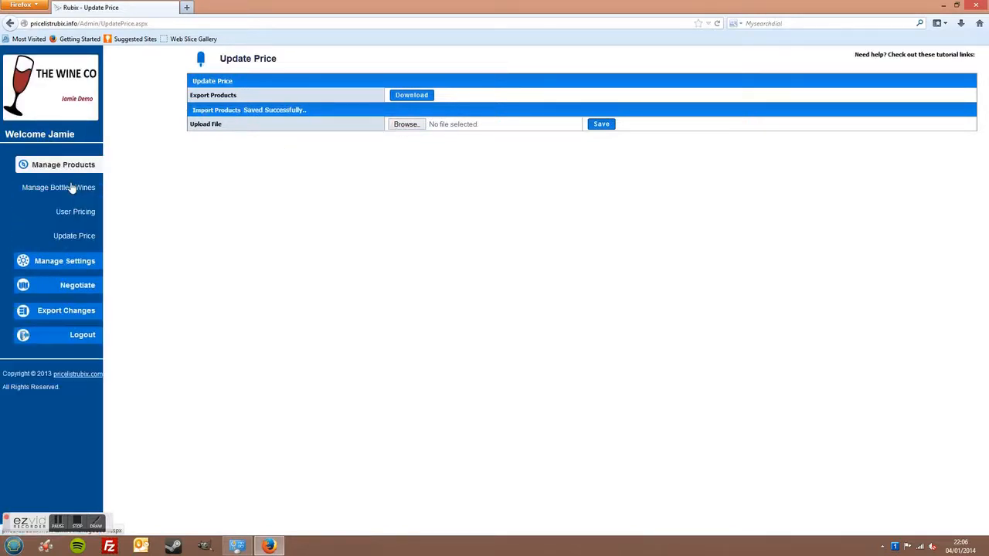
{"action": "left_click", "coordinate": [69, 189]}
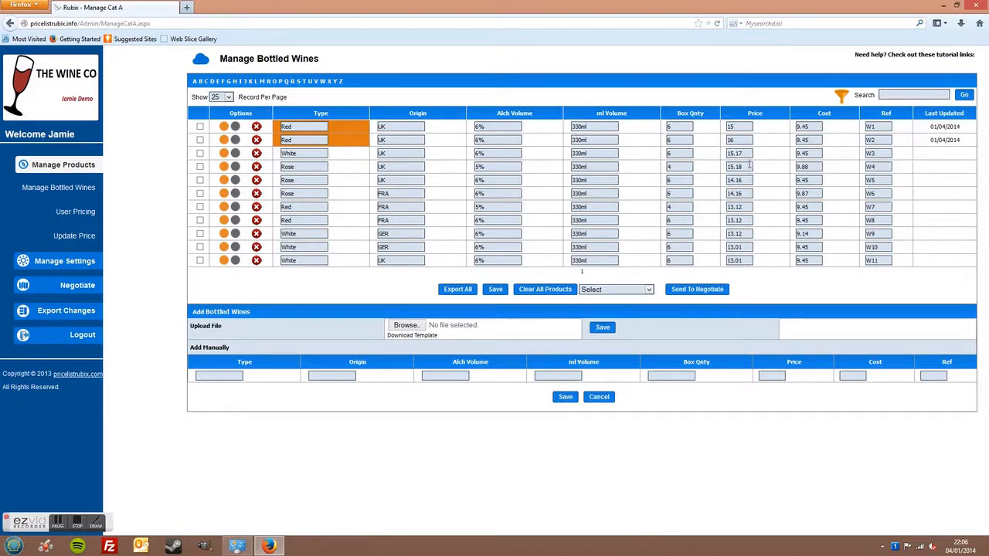
{"action": "left_click_drag", "start_coordinate": [726, 139], "coordinate": [760, 139]}
{"action": "left_click", "coordinate": [344, 144]}
Open the first customer's bottled-wine pricing and check the two red wine prices, 14 and 16.
{"action": "left_click", "coordinate": [83, 215]}
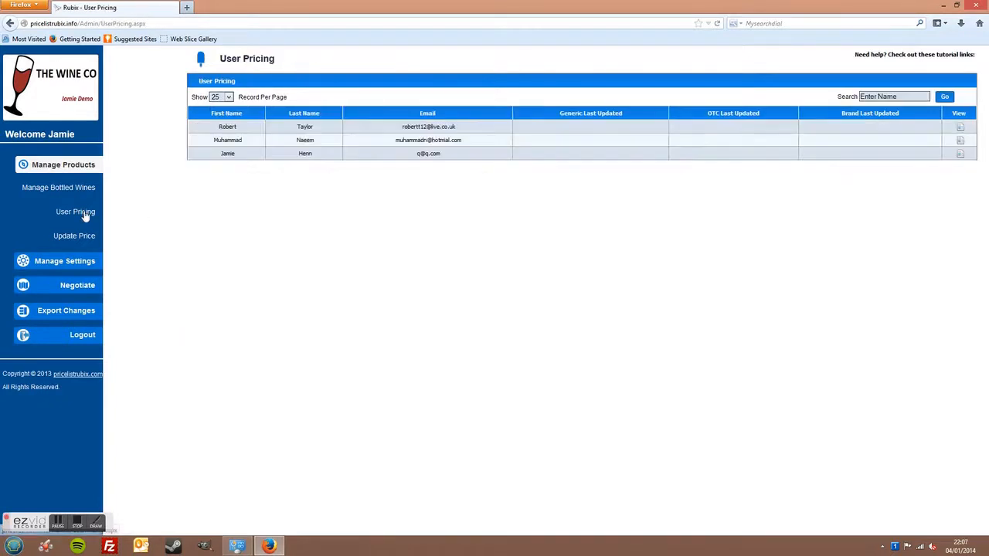
{"action": "left_click", "coordinate": [963, 134]}
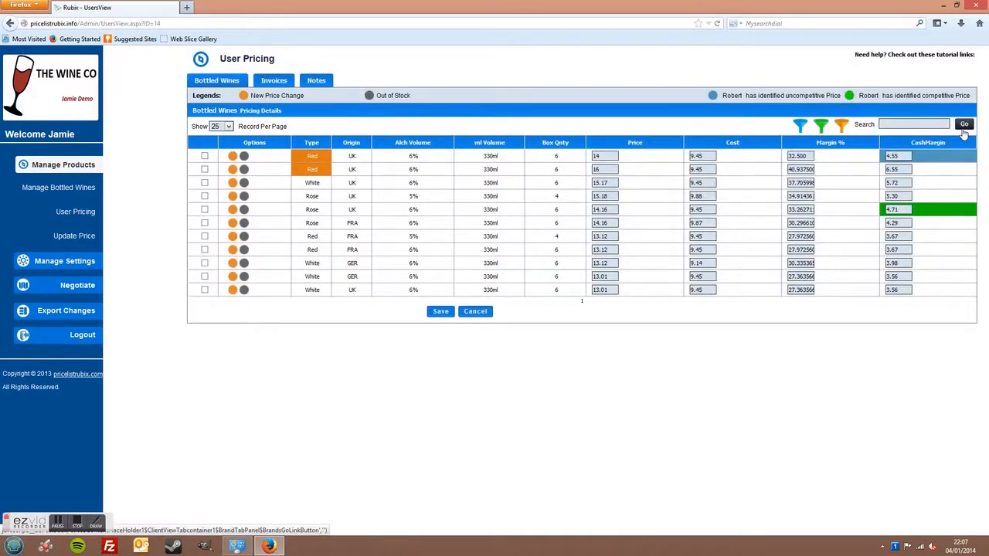
{"action": "double_click", "coordinate": [597, 156]}
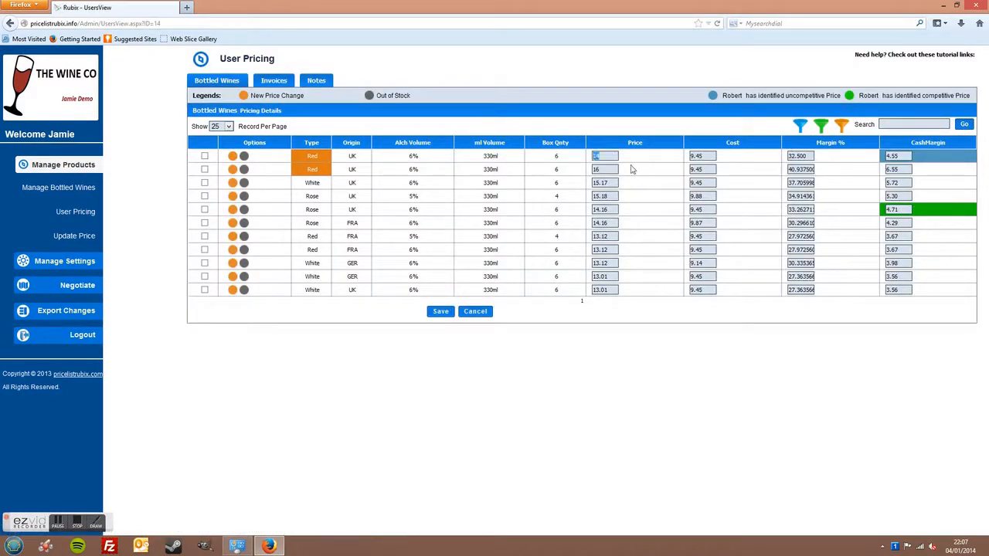
{"action": "left_click", "coordinate": [603, 169]}
{"action": "double_click", "coordinate": [596, 167]}
{"action": "left_click", "coordinate": [496, 169]}
Review the approved negotiation for the Red UK wine at price 14.
{"action": "left_click", "coordinate": [90, 287]}
{"action": "left_click", "coordinate": [78, 311]}
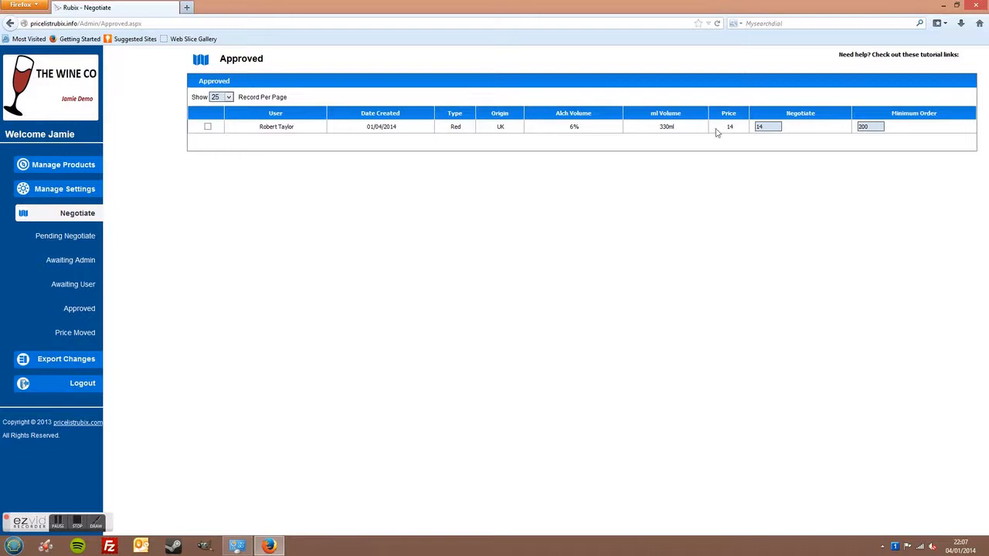
{"action": "left_click", "coordinate": [77, 334]}
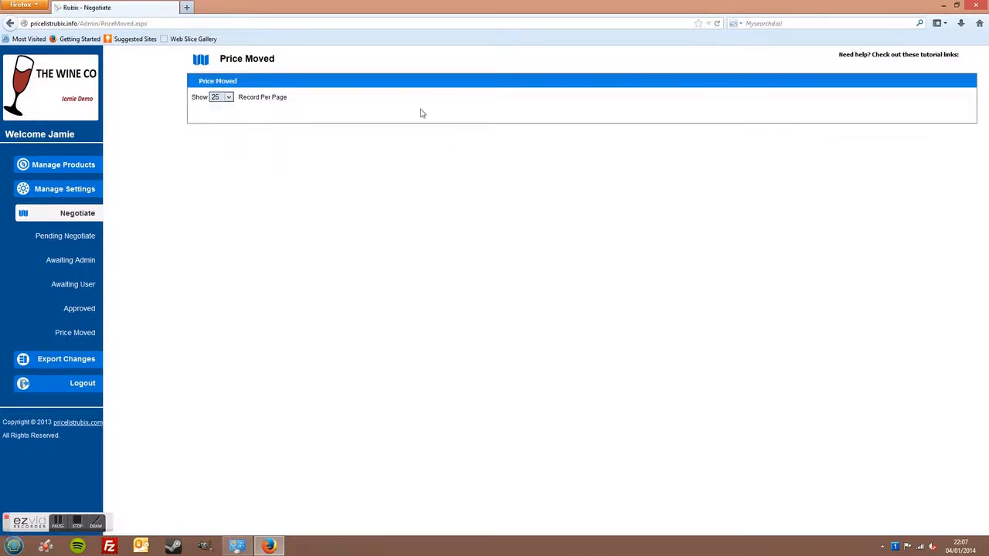
{"action": "left_click", "coordinate": [82, 315]}
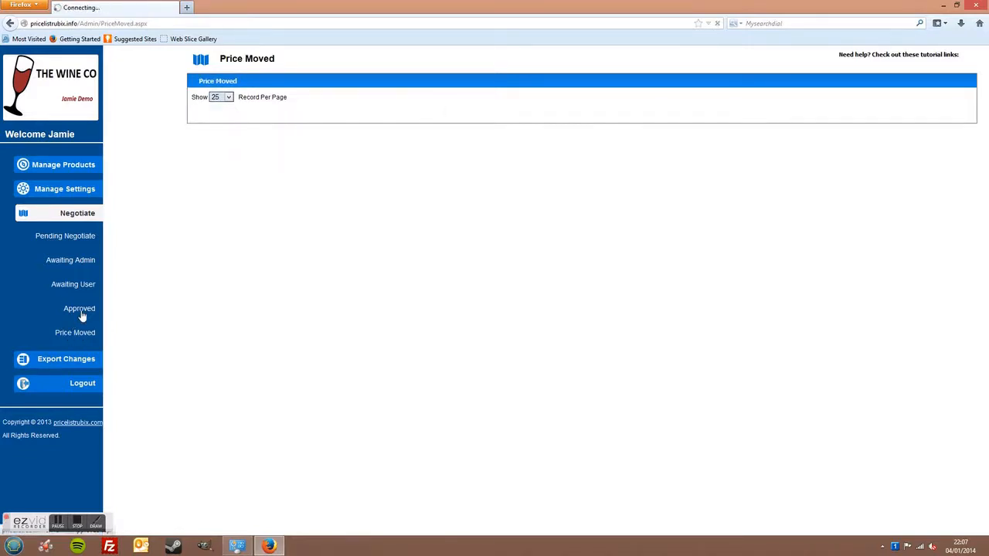
{"action": "left_click_drag", "start_coordinate": [256, 127], "coordinate": [764, 128]}
Show the empty Price Moved list and collapse the Negotiate section.
{"action": "left_click", "coordinate": [721, 161]}
{"action": "left_click", "coordinate": [77, 334]}
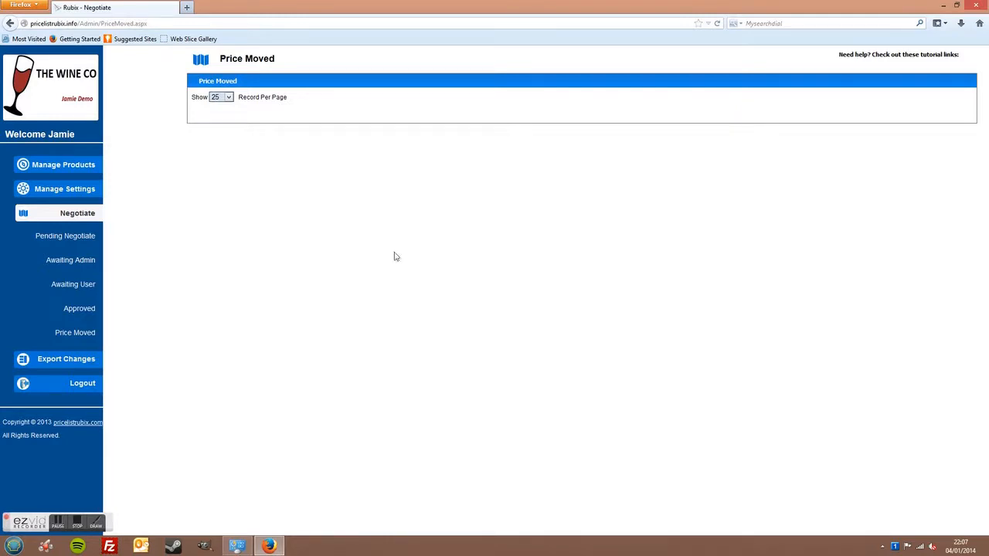
{"action": "left_click", "coordinate": [89, 216]}
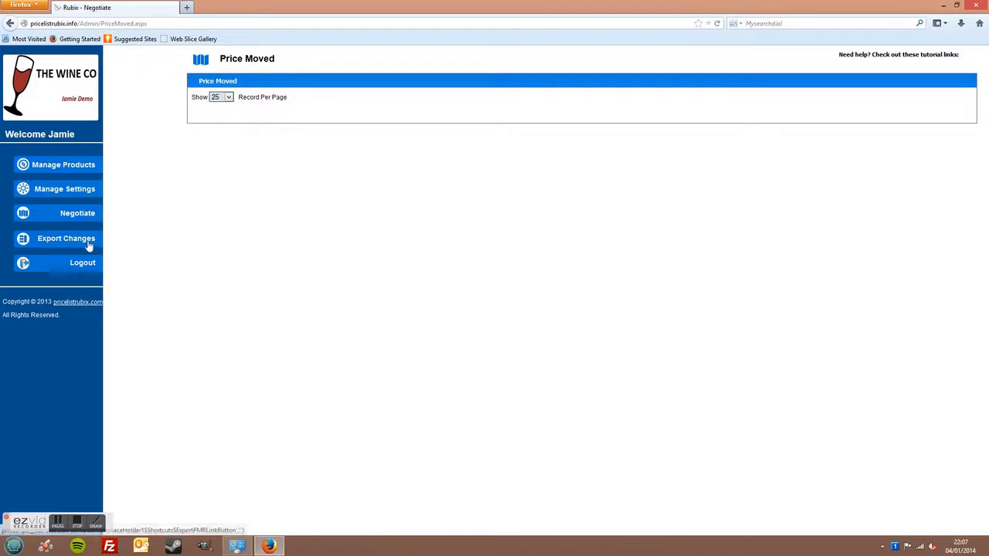
Export the recorded changes and open the Export.xls download with Microsoft Excel.
{"action": "left_click", "coordinate": [88, 242]}
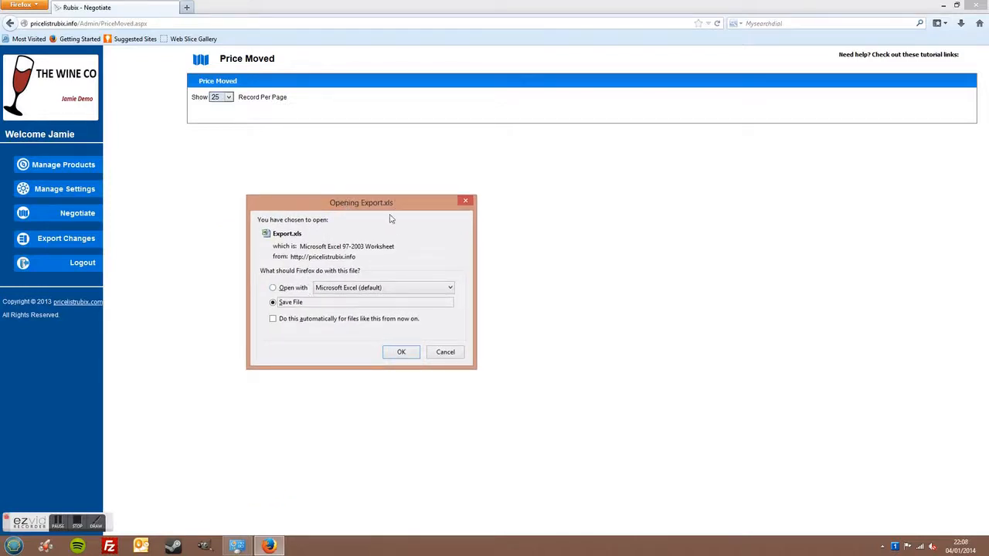
{"action": "left_click_drag", "start_coordinate": [378, 206], "coordinate": [368, 202]}
{"action": "left_click", "coordinate": [258, 281]}
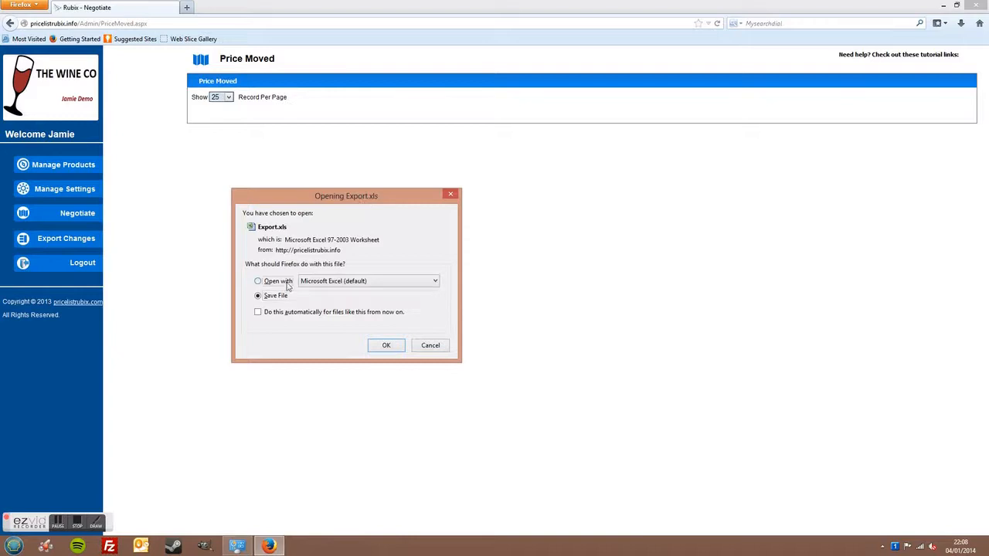
{"action": "left_click", "coordinate": [384, 344]}
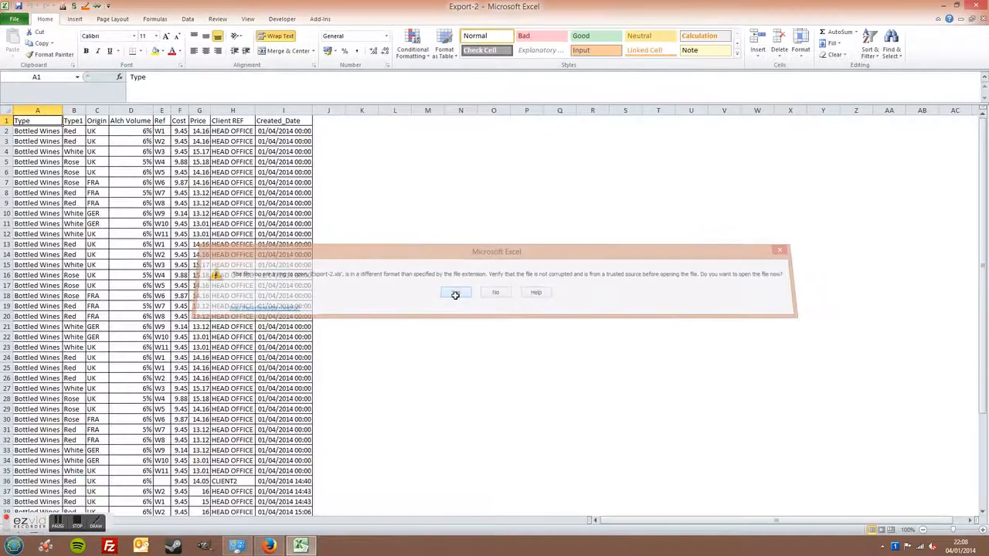
Open Export-2.xls past the format warning and scan its created dates in I23:I24.
{"action": "left_click", "coordinate": [452, 291]}
{"action": "left_click_drag", "start_coordinate": [49, 175], "coordinate": [245, 224]}
{"action": "scroll", "coordinate": [255, 314], "scroll_direction": "down", "scroll_amount": 8}
{"action": "scroll", "coordinate": [255, 315], "scroll_direction": "up", "scroll_amount": 8}
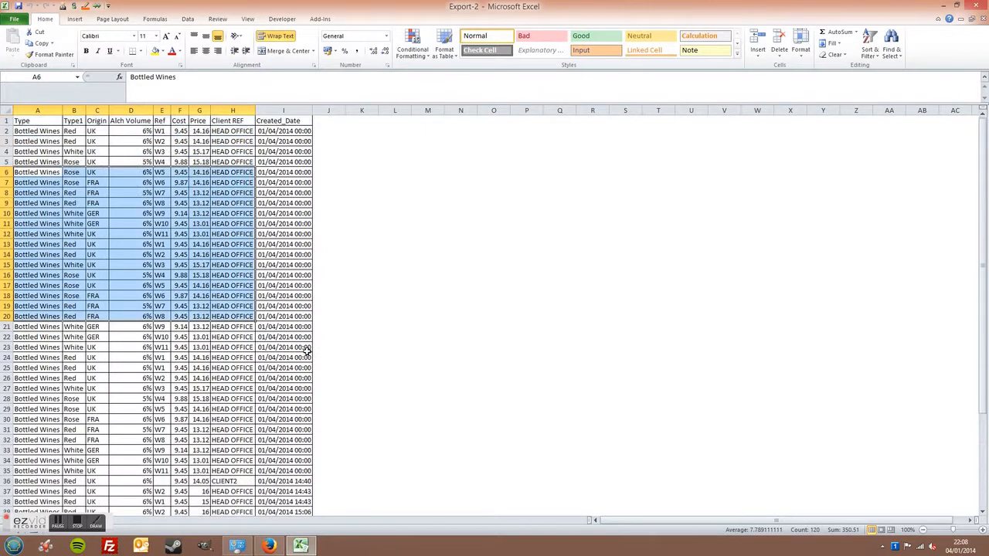
{"action": "left_click_drag", "start_coordinate": [307, 349], "coordinate": [258, 357]}
{"action": "scroll", "coordinate": [73, 199], "scroll_direction": "down", "scroll_amount": 3}
{"action": "scroll", "coordinate": [115, 181], "scroll_direction": "up", "scroll_amount": 3}
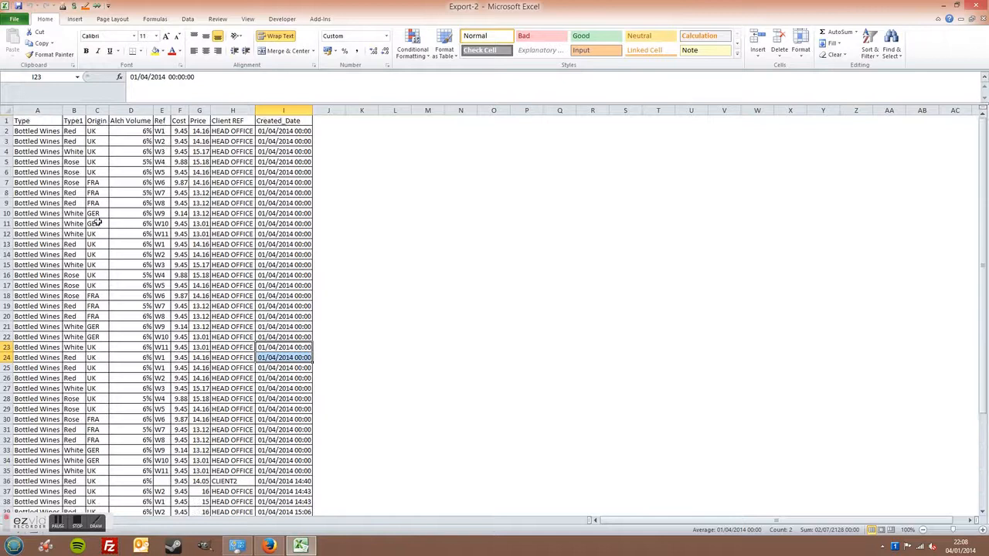
{"action": "scroll", "coordinate": [97, 223], "scroll_direction": "down", "scroll_amount": 4}
Select the row 30 entry and another exported row, then close Excel.
{"action": "left_click", "coordinate": [23, 295]}
{"action": "left_click_drag", "start_coordinate": [23, 295], "coordinate": [335, 302]}
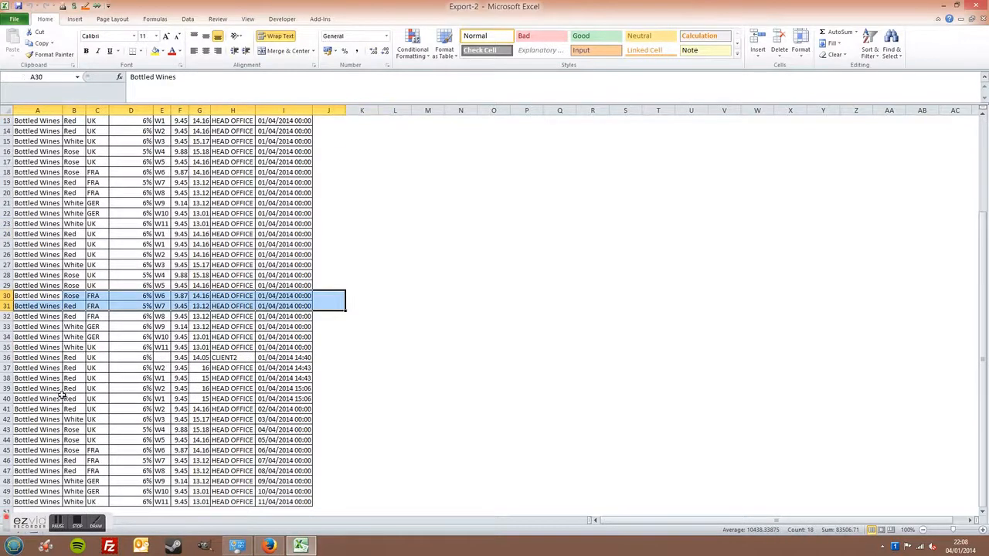
{"action": "left_click_drag", "start_coordinate": [59, 396], "coordinate": [311, 399]}
{"action": "left_click", "coordinate": [975, 6]}
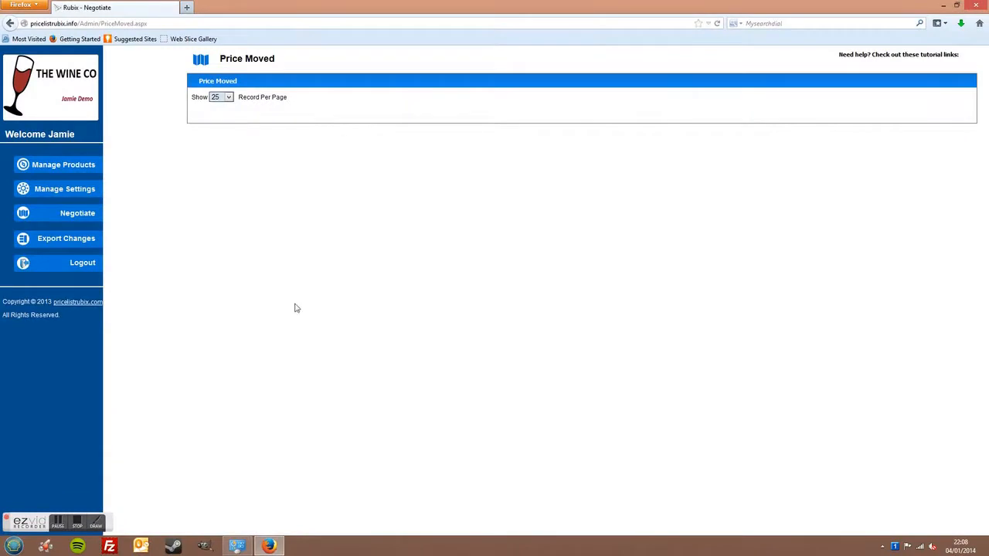
In Emails Schedule settings, set the Schedule Days to Monday and Friday.
{"action": "left_click", "coordinate": [74, 165]}
{"action": "left_click", "coordinate": [79, 264]}
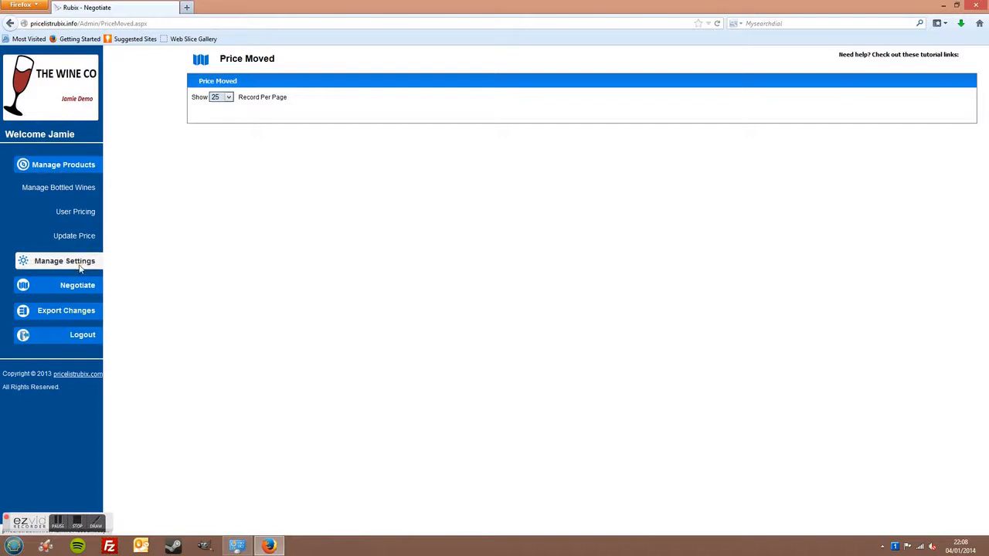
{"action": "left_click", "coordinate": [77, 260]}
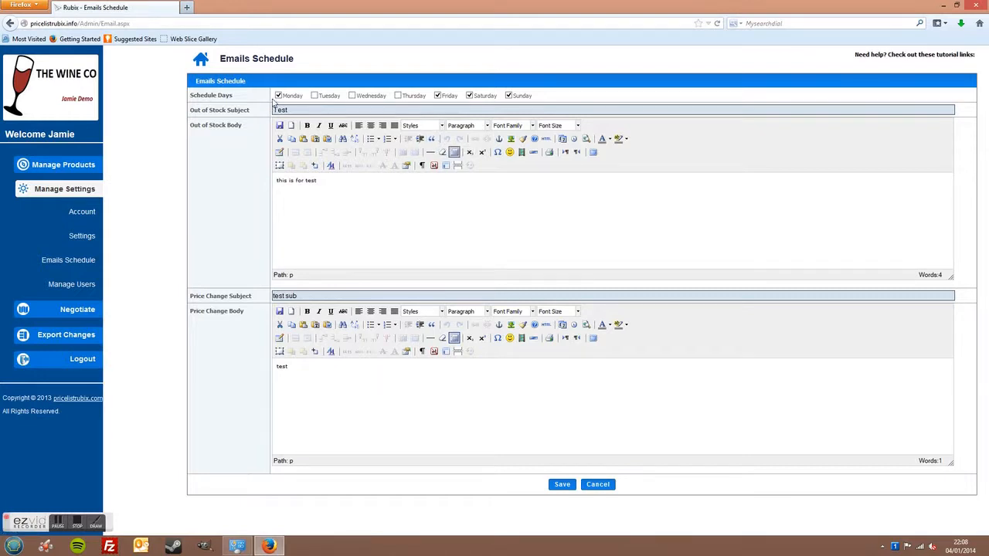
{"action": "left_click", "coordinate": [279, 96]}
{"action": "left_click", "coordinate": [443, 96]}
{"action": "left_click", "coordinate": [437, 96]}
{"action": "left_click_drag", "start_coordinate": [290, 109], "coordinate": [272, 111]}
Mark the Rose W5 and Red W7 wines out of stock in Manage Bottled Wines.
{"action": "left_click", "coordinate": [66, 165]}
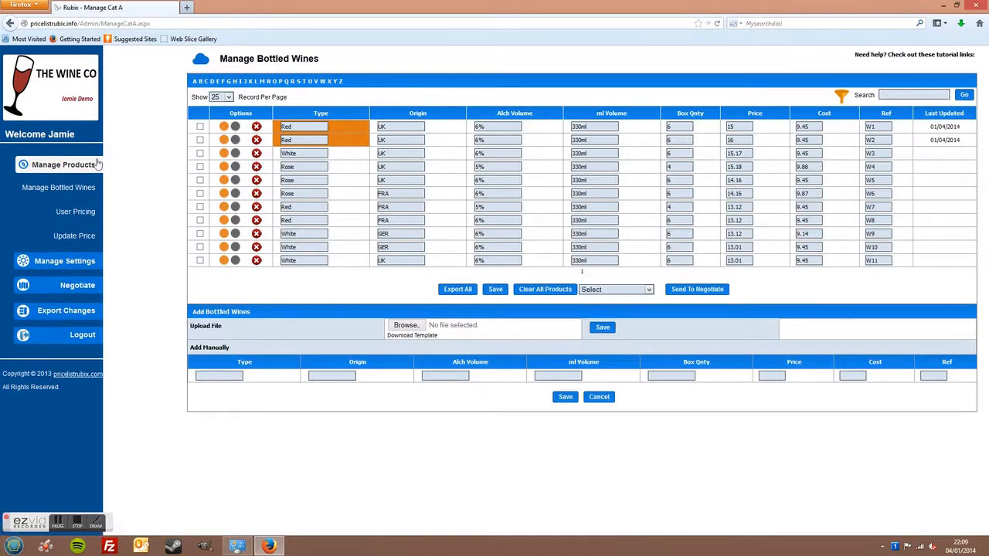
{"action": "left_click", "coordinate": [74, 189]}
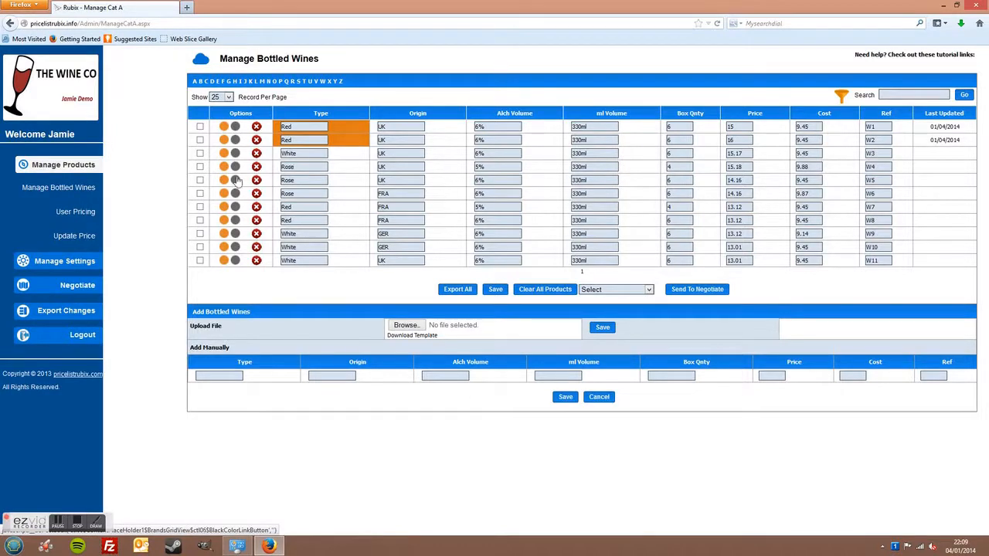
{"action": "left_click", "coordinate": [236, 182]}
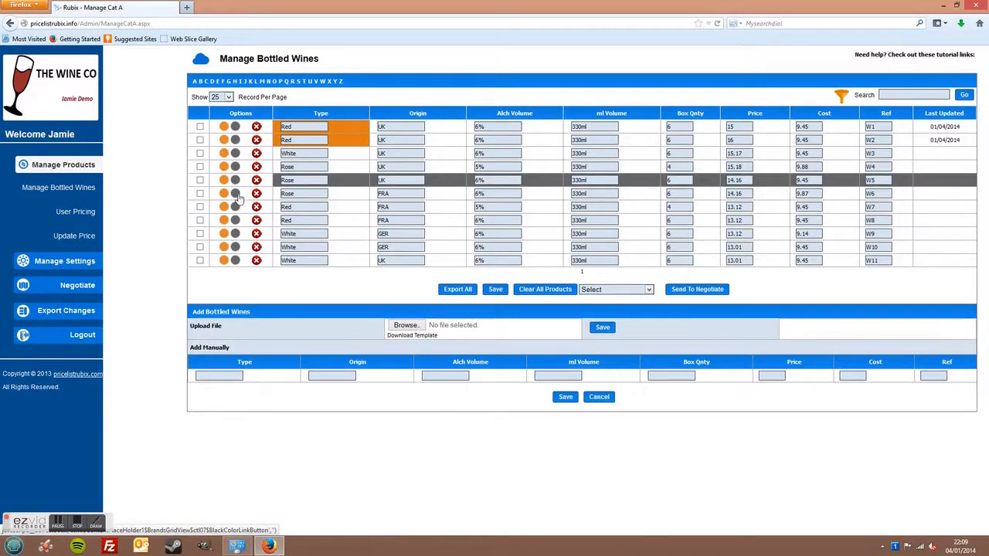
{"action": "left_click", "coordinate": [236, 207]}
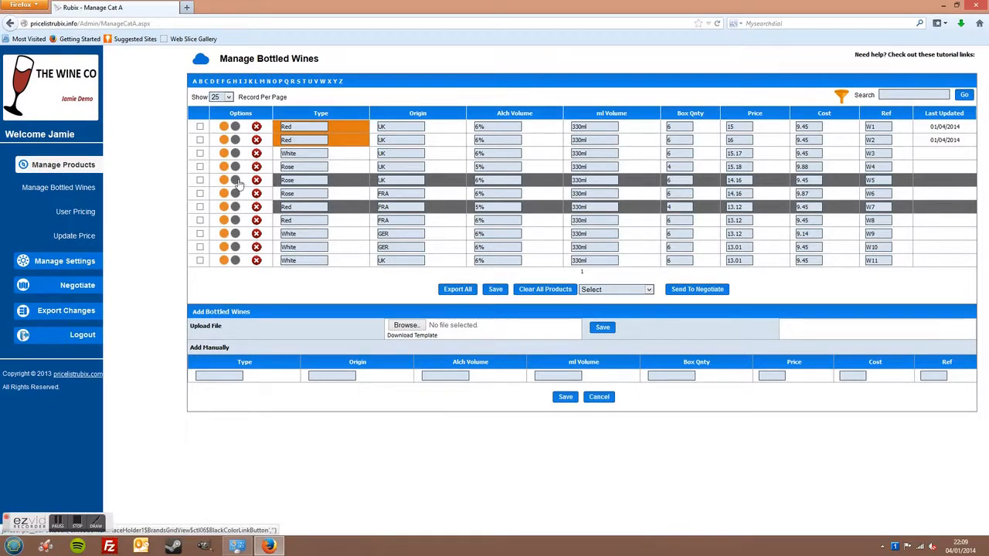
{"action": "left_click", "coordinate": [79, 215]}
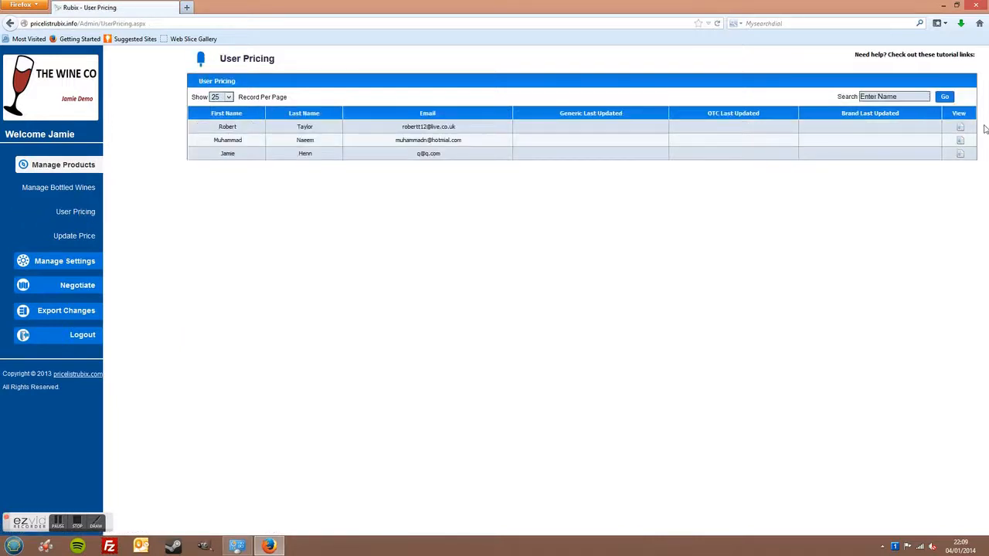
Look over the three customer accounts and open the second customer's wine prices.
{"action": "left_click_drag", "start_coordinate": [220, 129], "coordinate": [315, 128]}
{"action": "left_click_drag", "start_coordinate": [214, 141], "coordinate": [517, 146]}
{"action": "left_click", "coordinate": [514, 146]}
{"action": "left_click", "coordinate": [960, 140]}
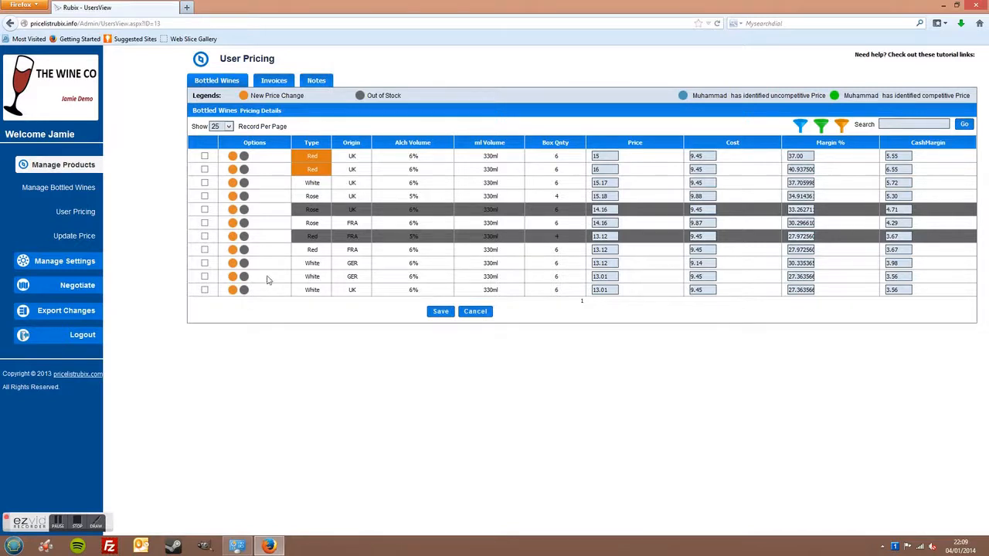
Flag the last White UK wine out of stock and return to the first customer's pricing.
{"action": "left_click", "coordinate": [245, 289]}
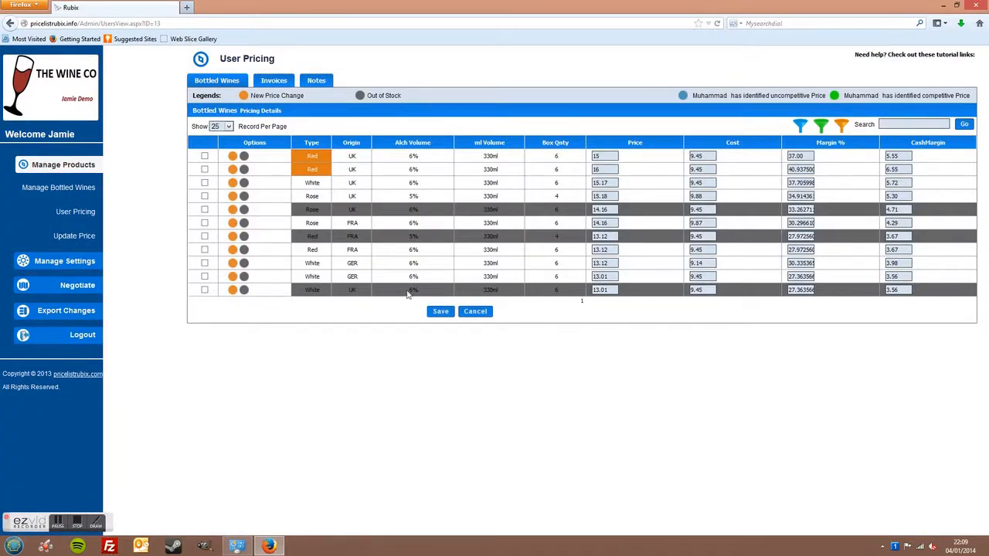
{"action": "left_click", "coordinate": [88, 216]}
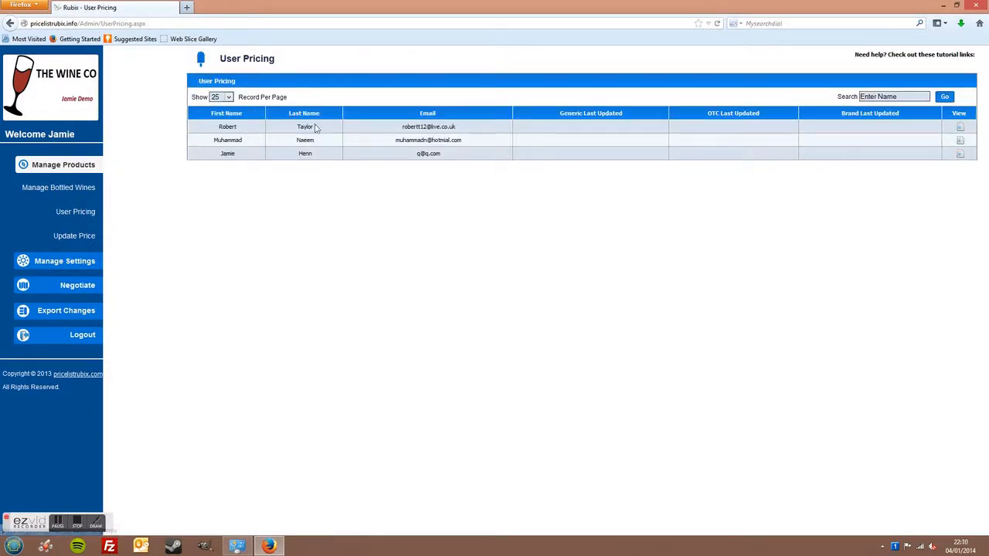
{"action": "left_click", "coordinate": [961, 128]}
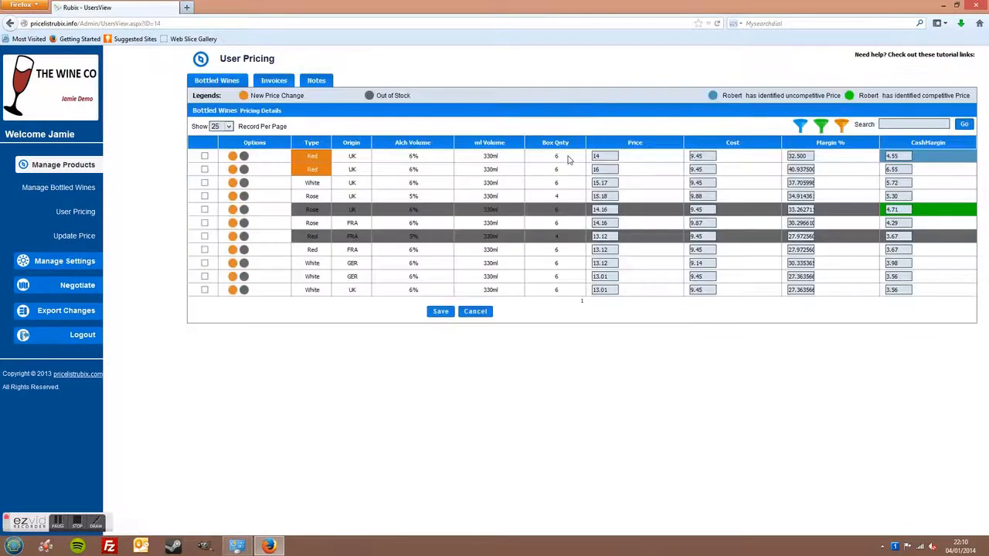